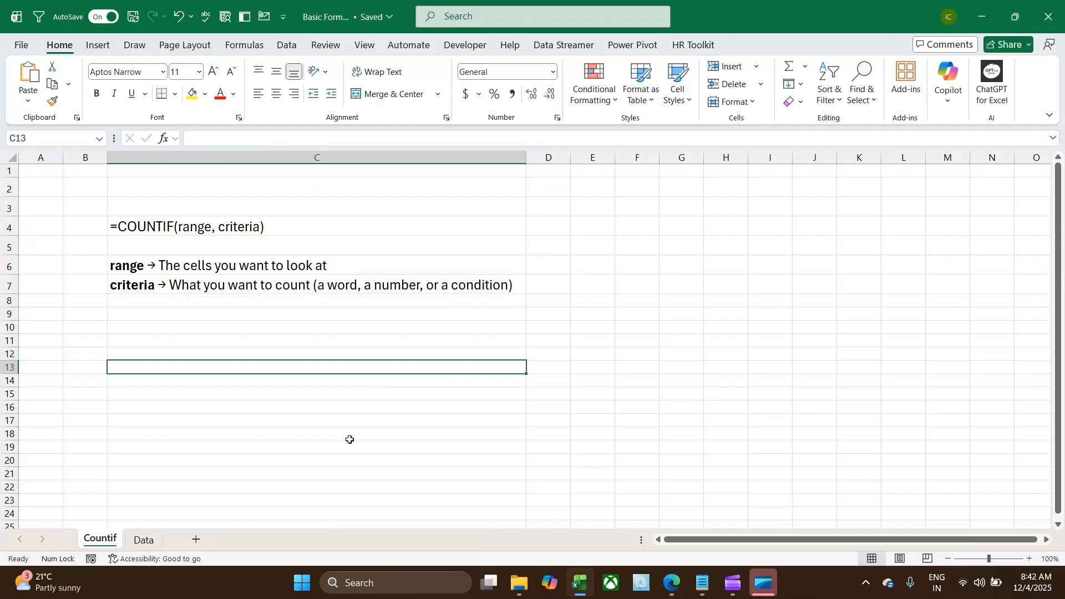
Examine the Region and PaymentMethod columns on the Data sheet and the COUNTIF syntax notes on the Countif sheet
click(144, 539)
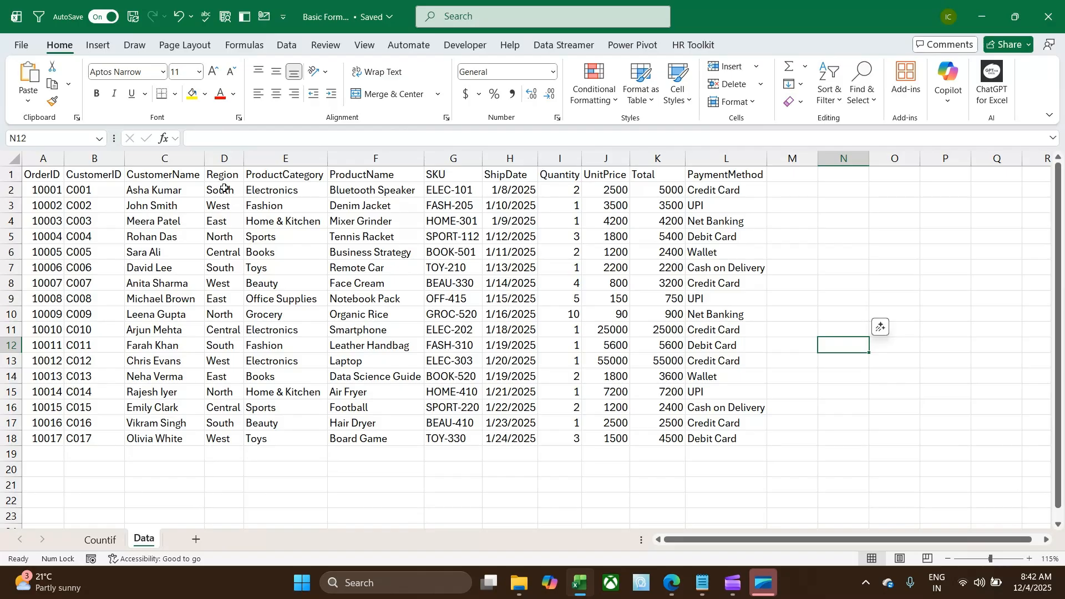
drag(224, 189, 218, 438)
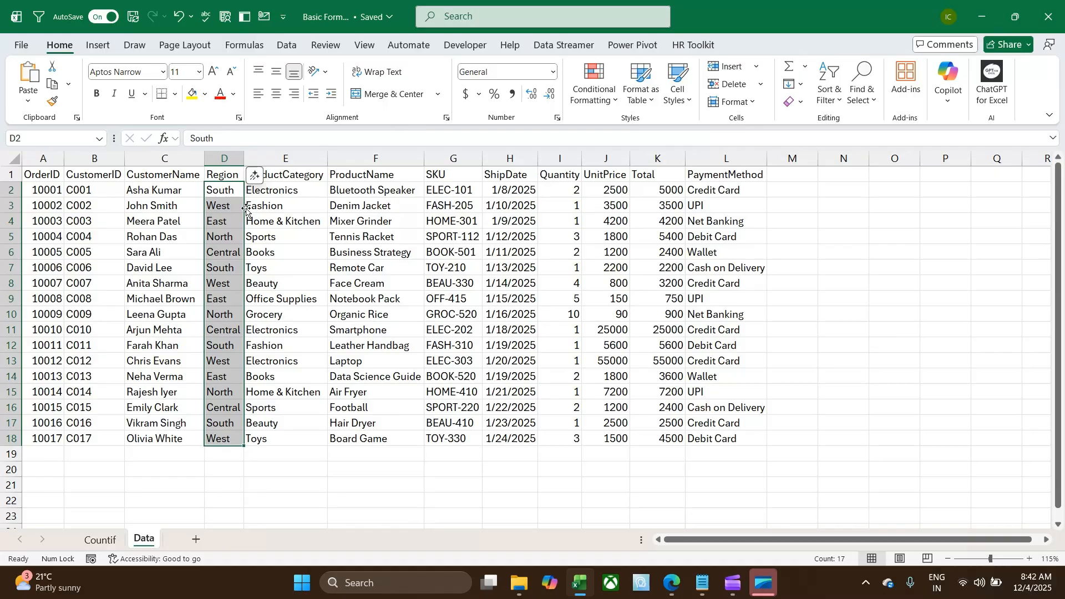
drag(709, 191, 690, 438)
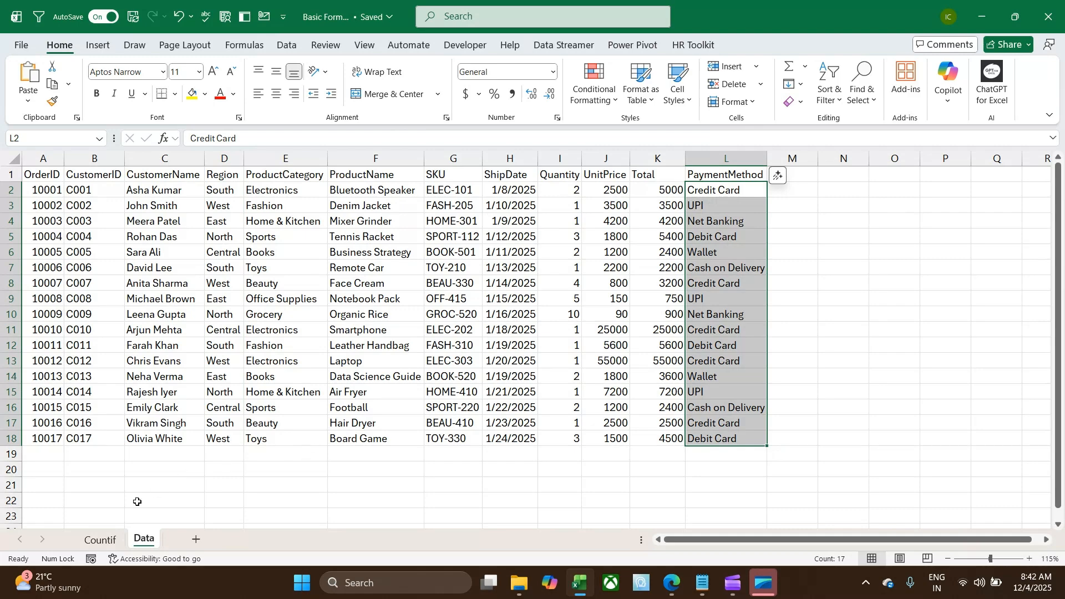
click(106, 539)
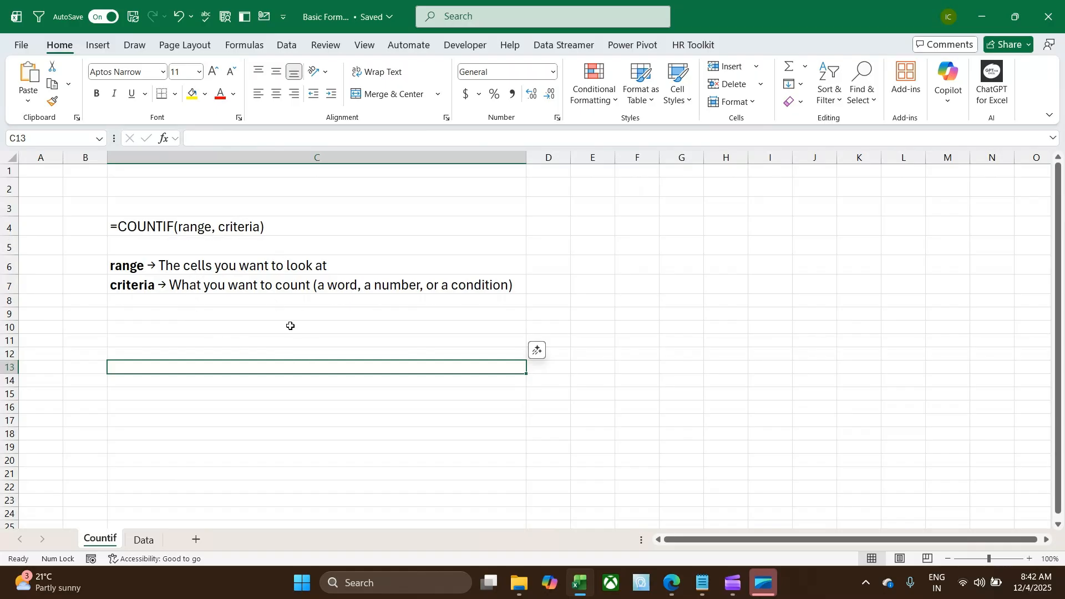
click(144, 540)
click(777, 210)
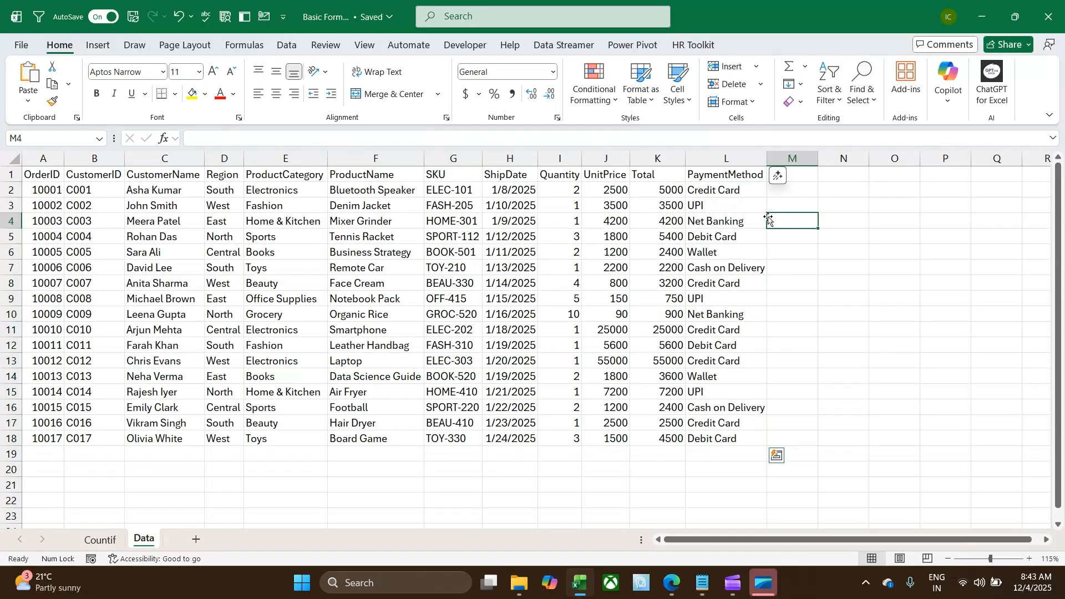
drag(721, 190, 724, 439)
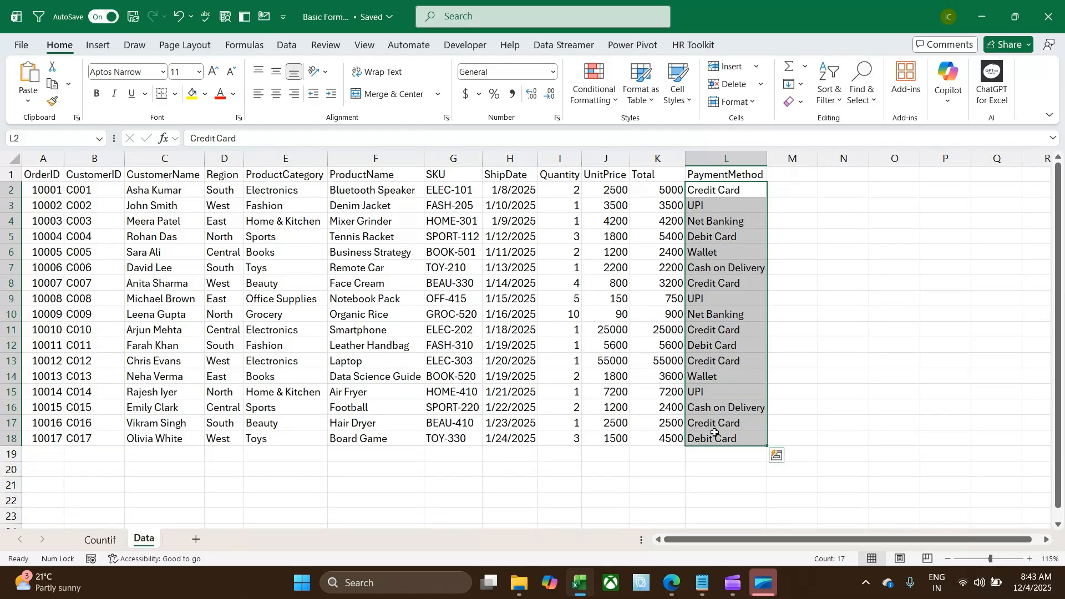
drag(714, 192, 714, 438)
click(101, 540)
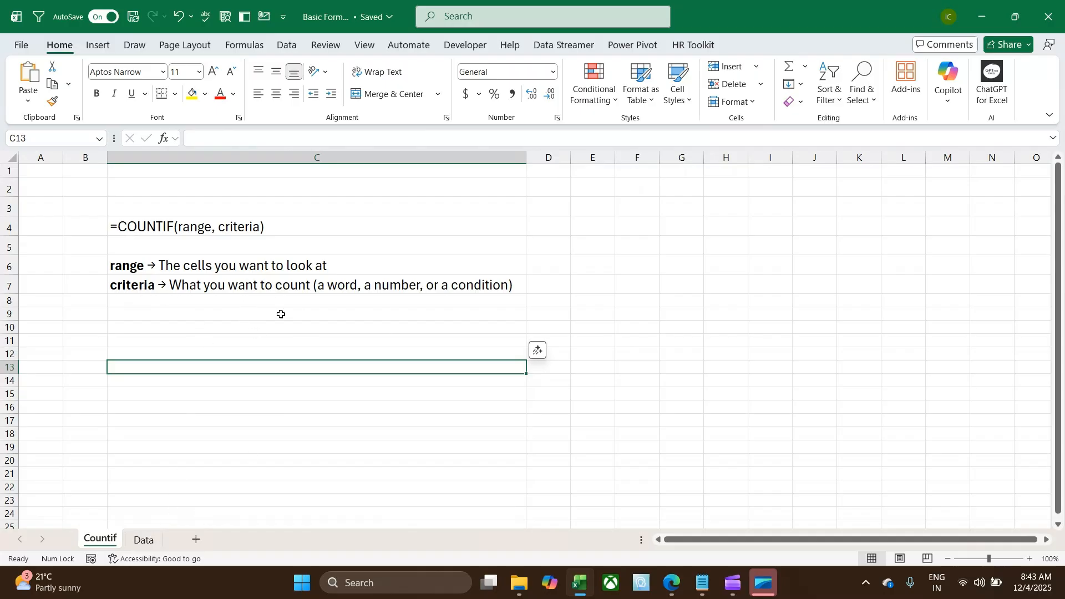
On the Data sheet, count the UPI payments in cell N3 with COUNTIF over L2:L18 and the criterion "upi"
click(144, 540)
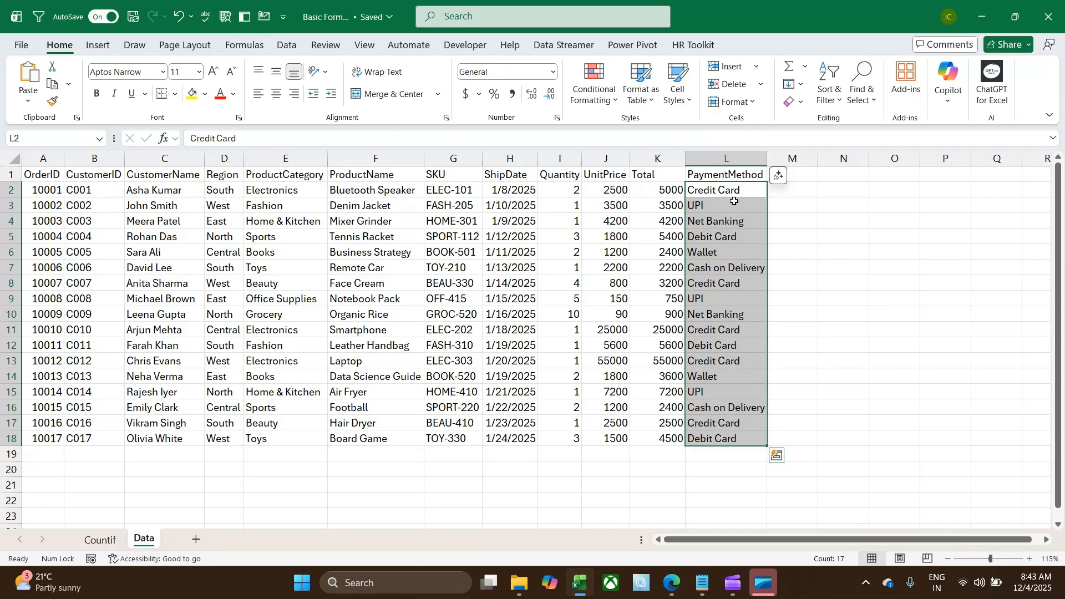
click(832, 207)
text(=count)
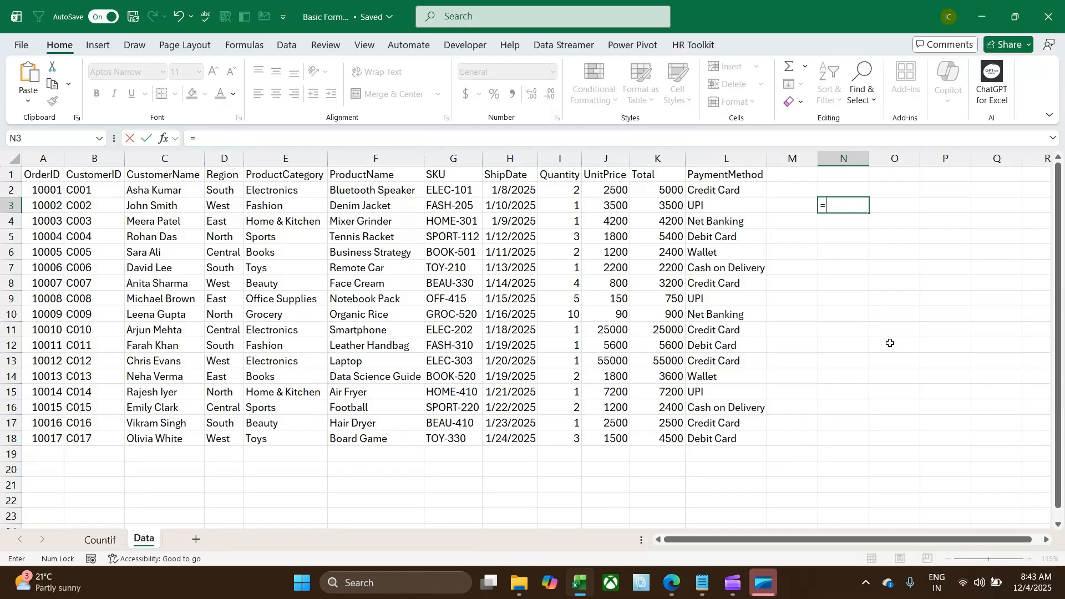
key(Down)
key(Down)
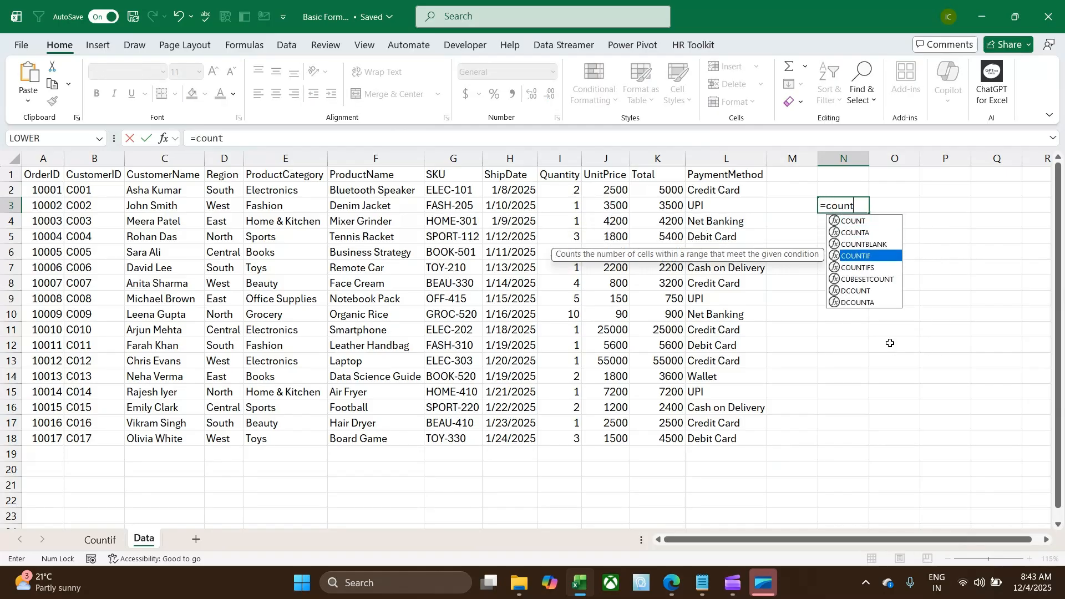
key(Tab)
key(Left)
key(Left)
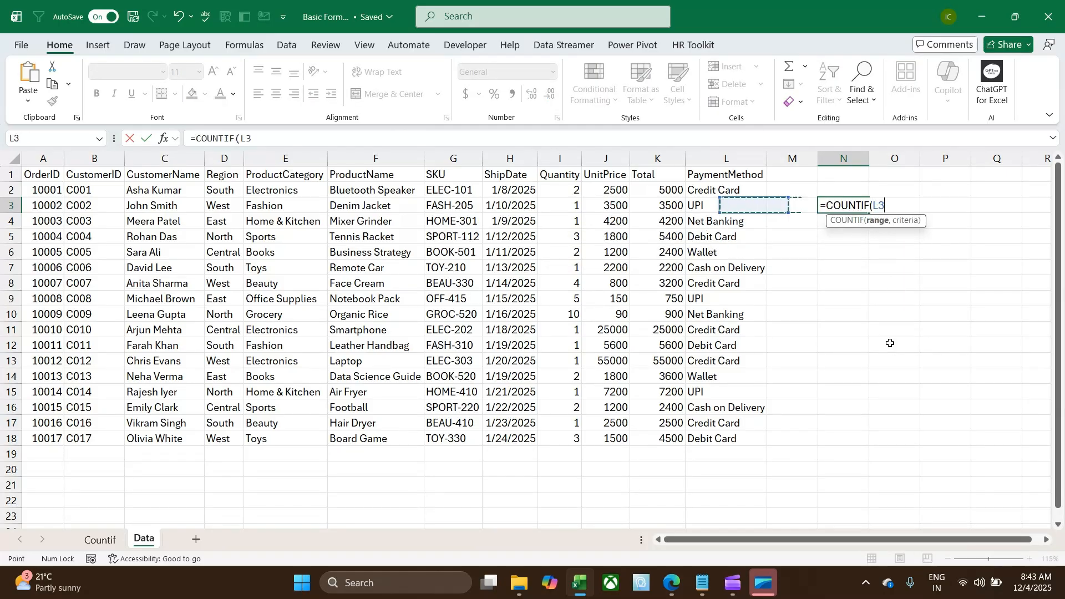
key(Up)
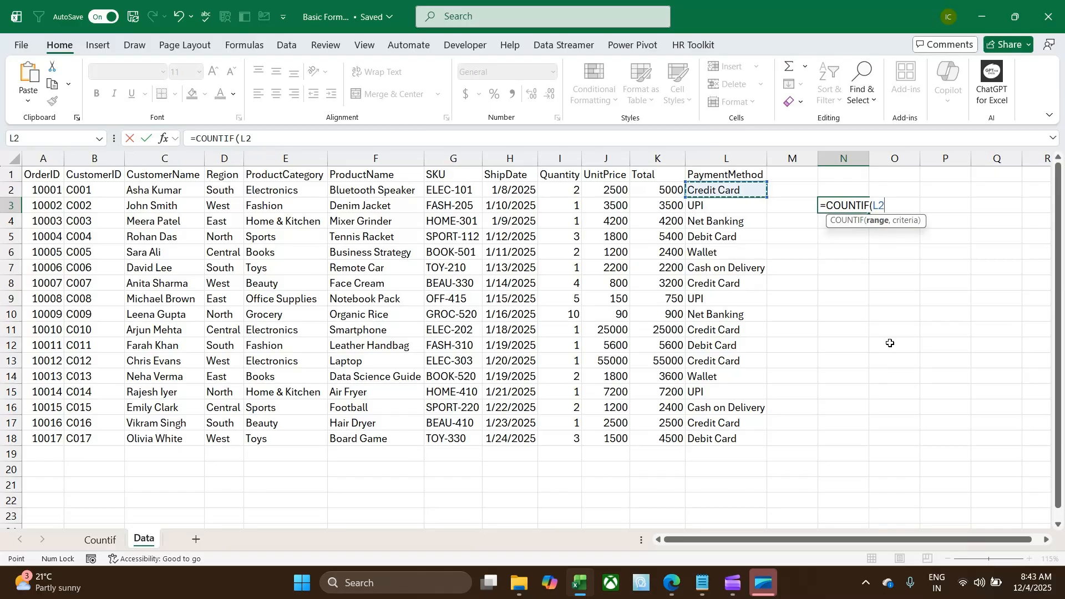
key(ctrl+shift+Down)
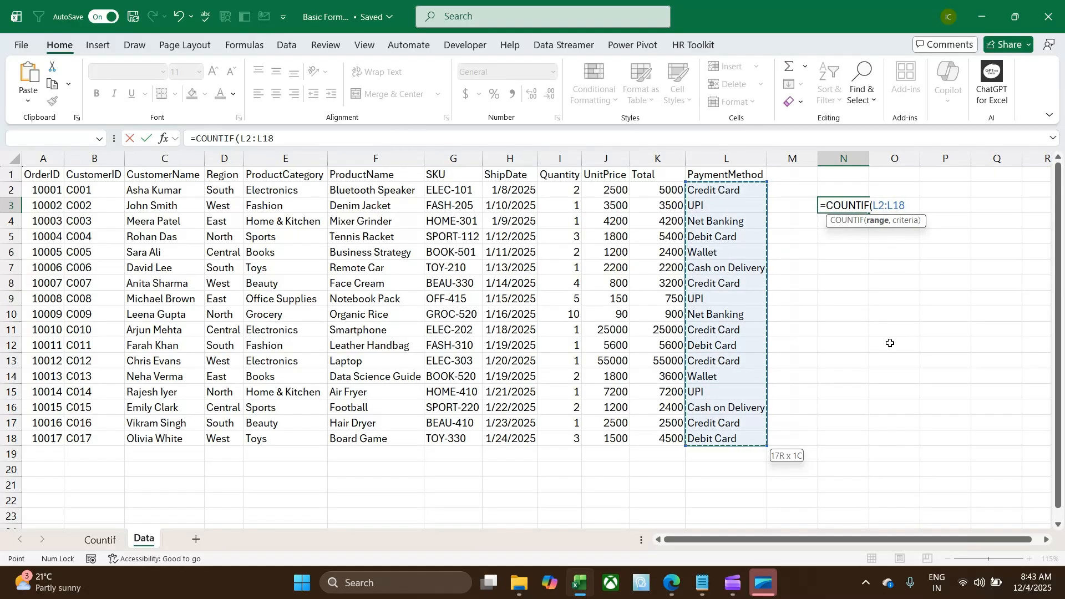
text(,)
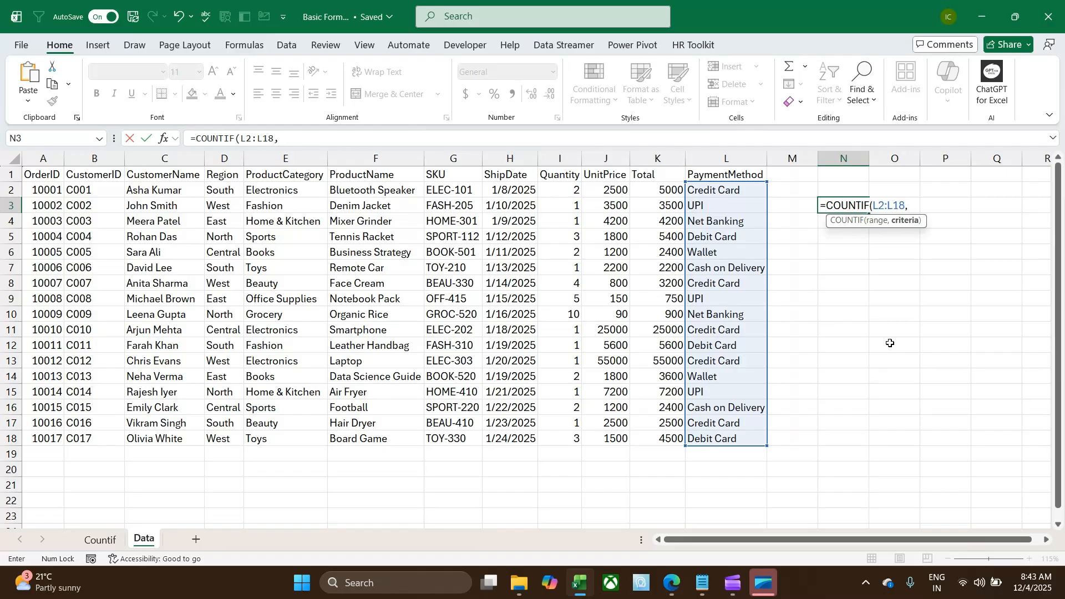
text("upi)
key(Return)
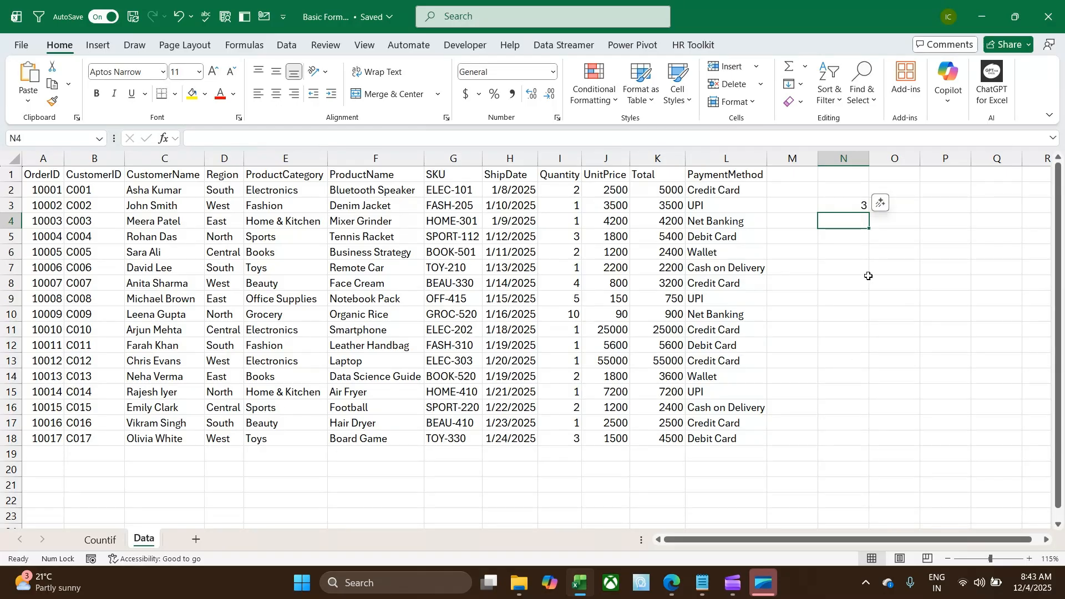
Count the South region orders in cell N4 with the formula =COUNTIF(D2:D18,"south")
text(=coun)
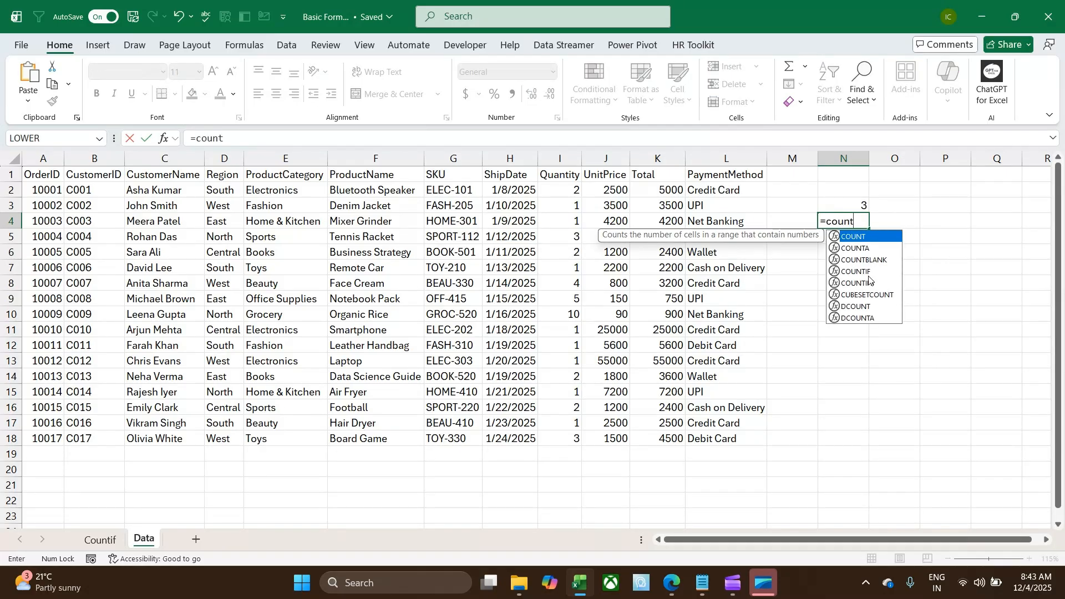
text(t)
key(Down)
key(Down)
key(Down)
key(Tab)
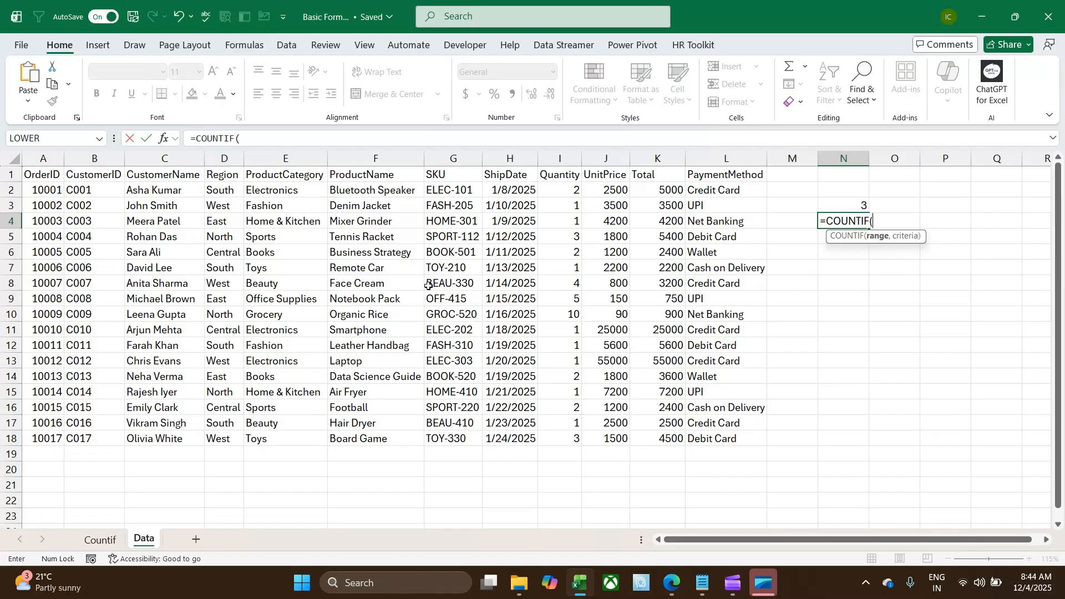
drag(222, 190, 227, 440)
text(,)
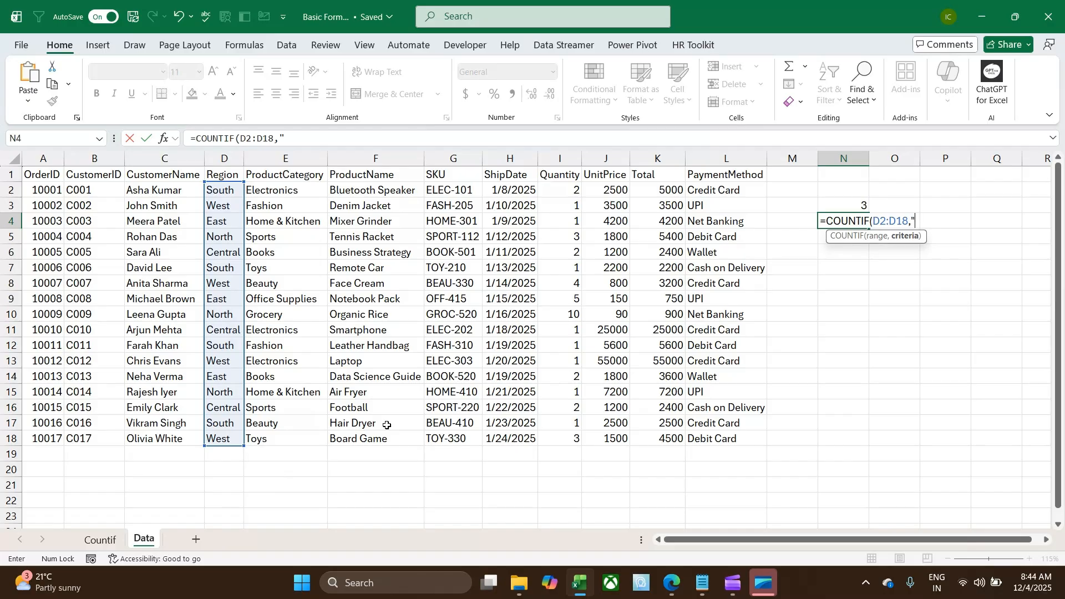
text("south")
key(Return)
Change the criterion of the COUNTIF formula in N4 to "north"
key(Up)
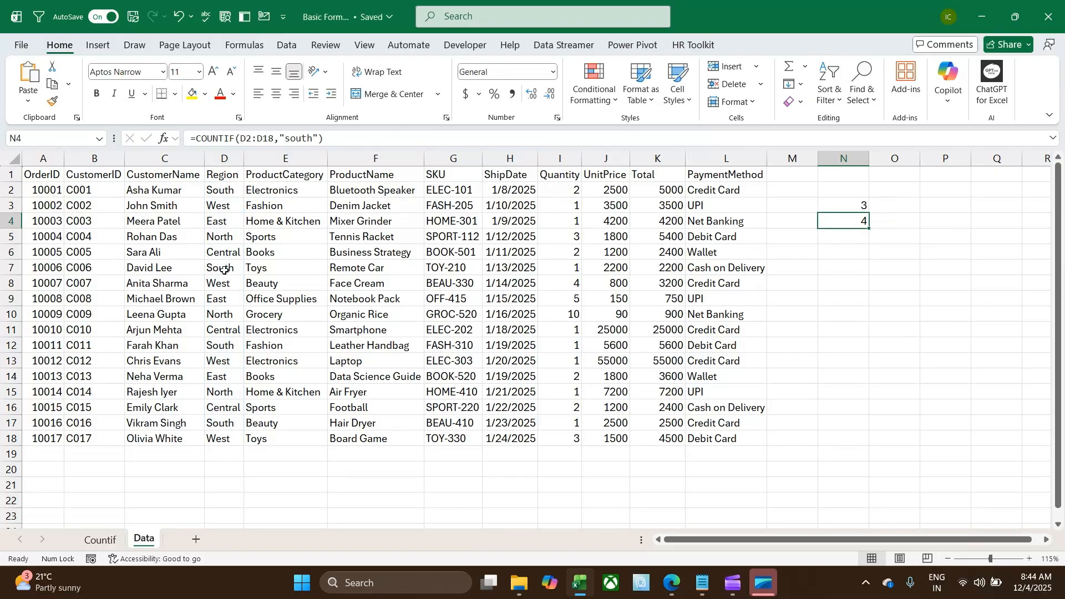
drag(285, 139, 312, 138)
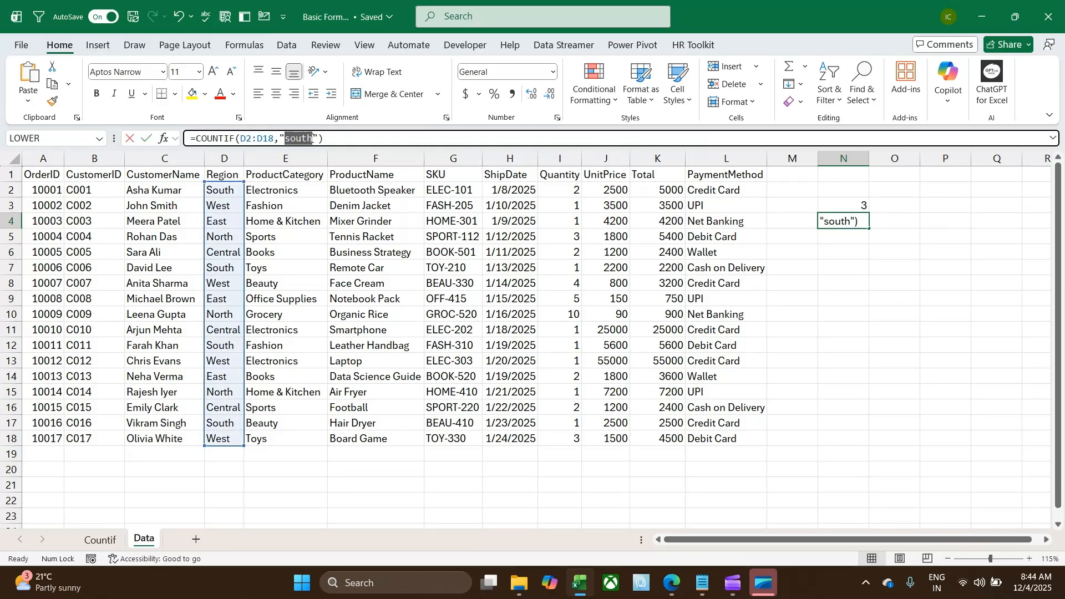
text(north)
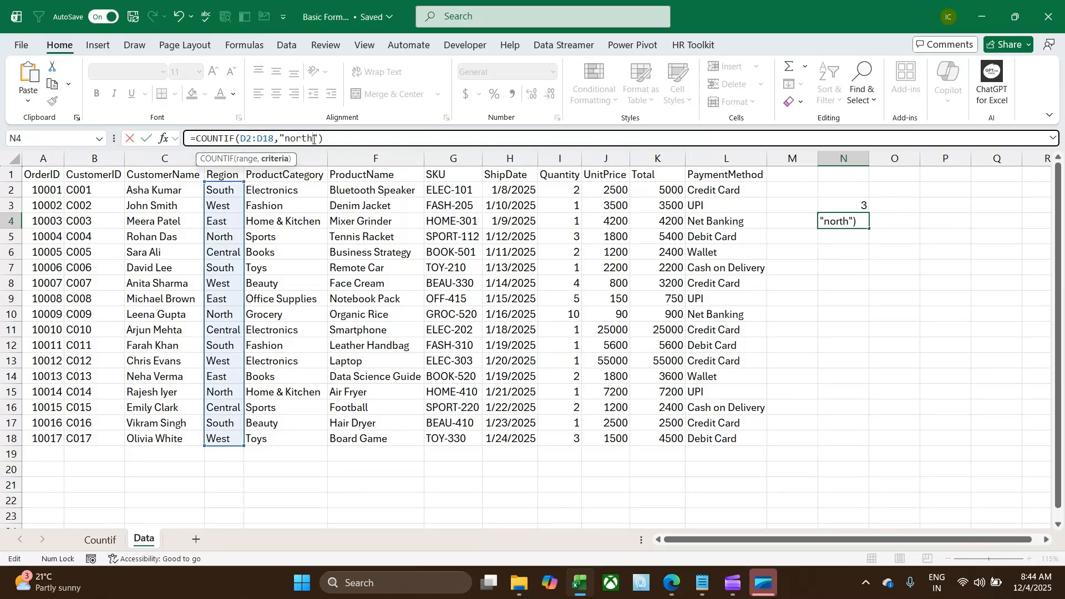
key(Return)
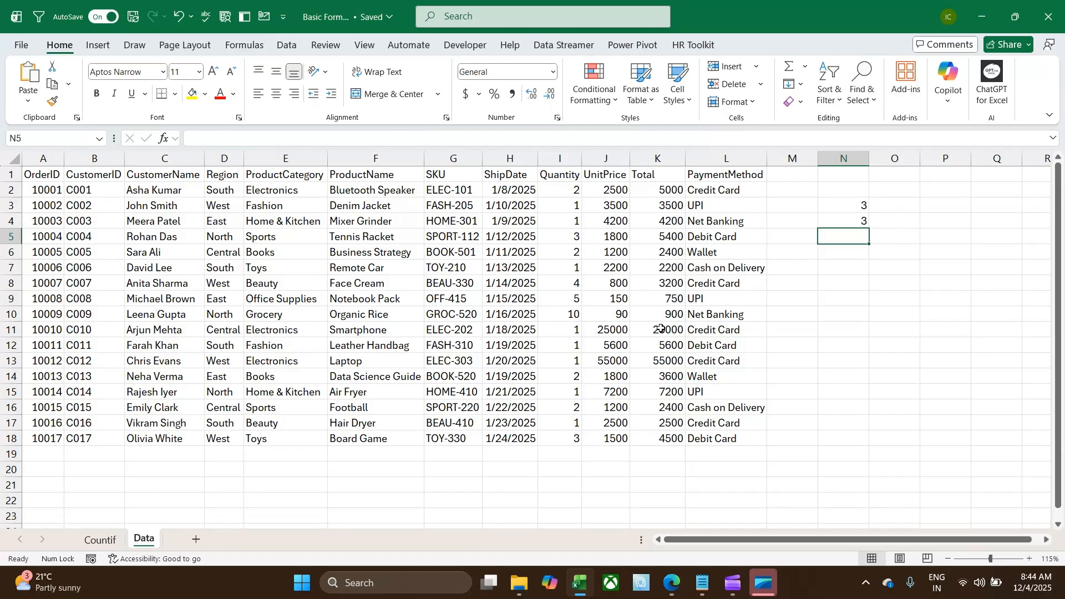
Count the unit prices above 2500 in cell N6 with the formula =COUNTIF(J2:J18,">2500")
key(Down)
text(=)
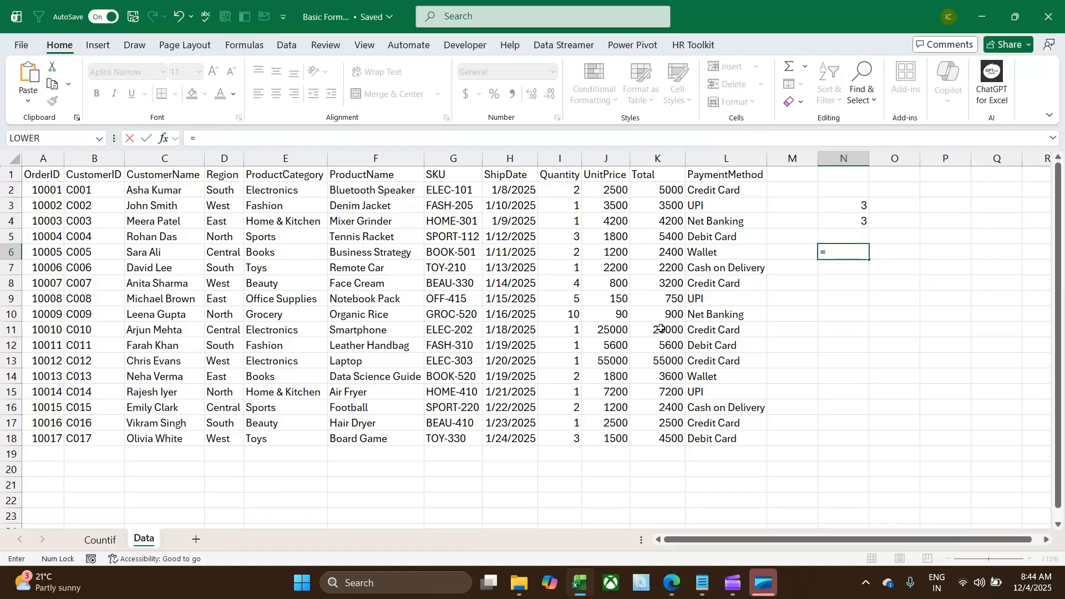
text(countif)
key(Tab)
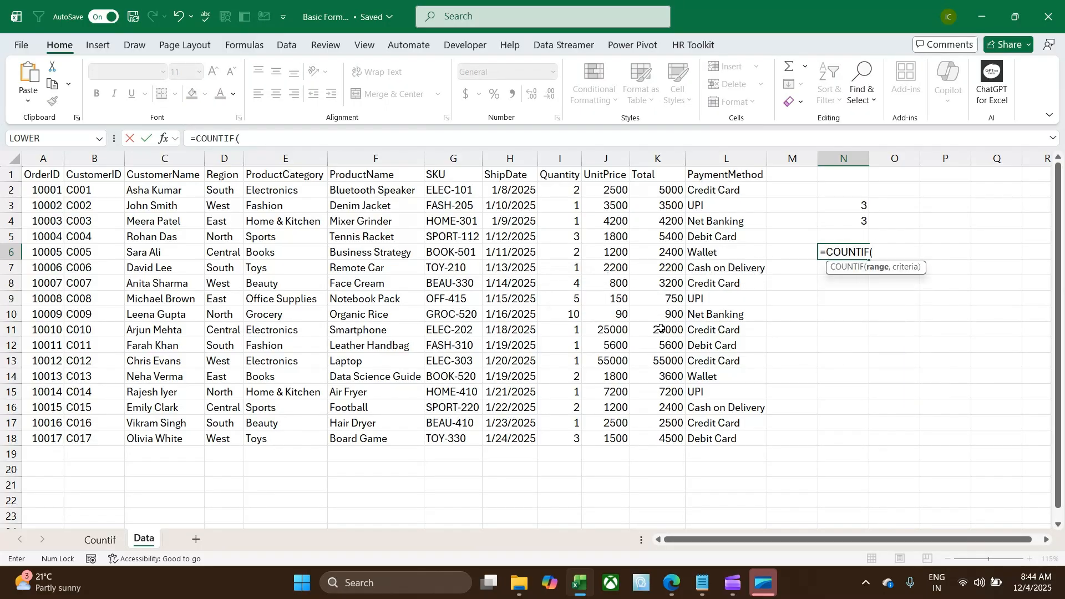
key(Left)
key(Left)
key(Left)
key(Left)
key(ctrl+Up)
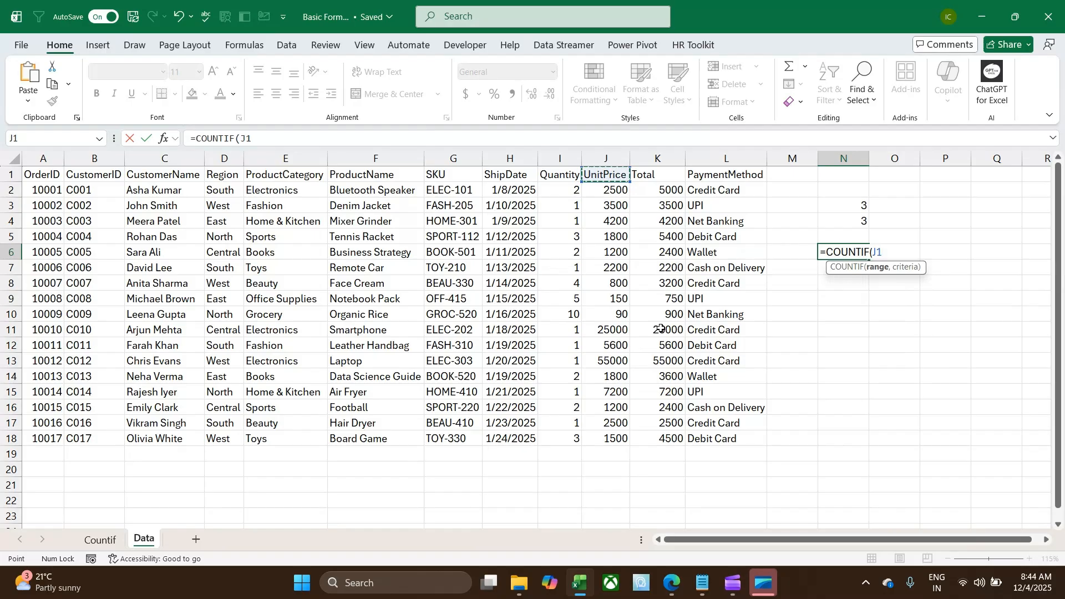
key(Down)
key(ctrl+shift+Down)
text(,">25)
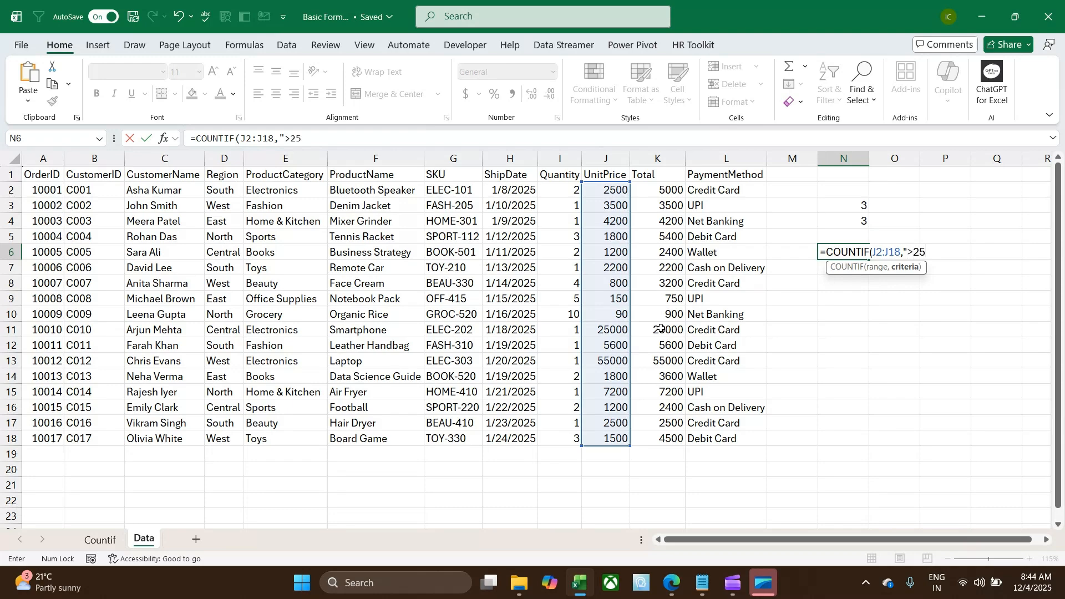
text(00"))
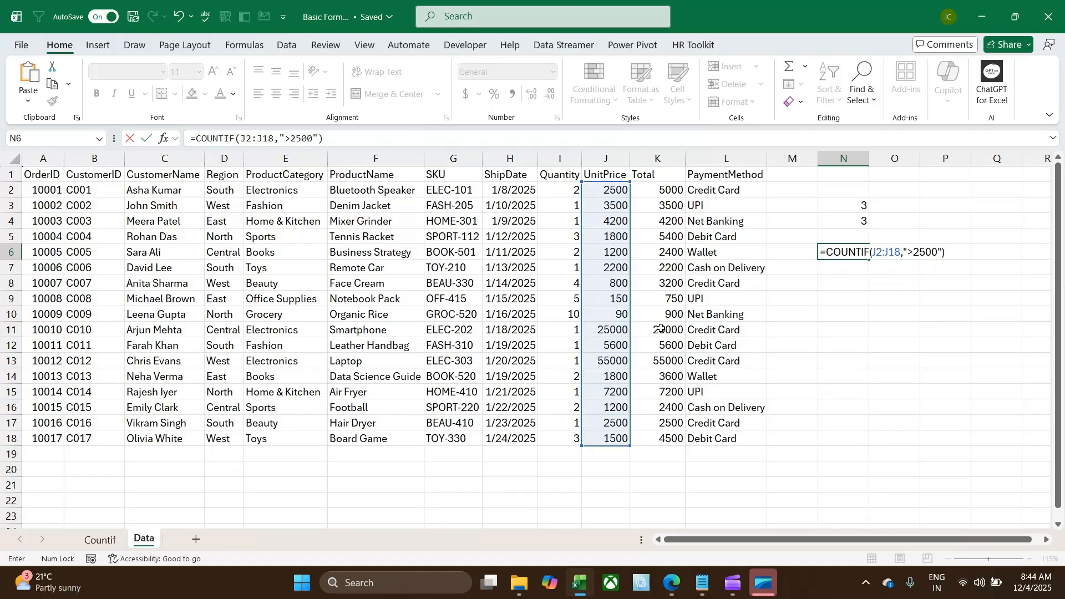
key(Return)
key(Up)
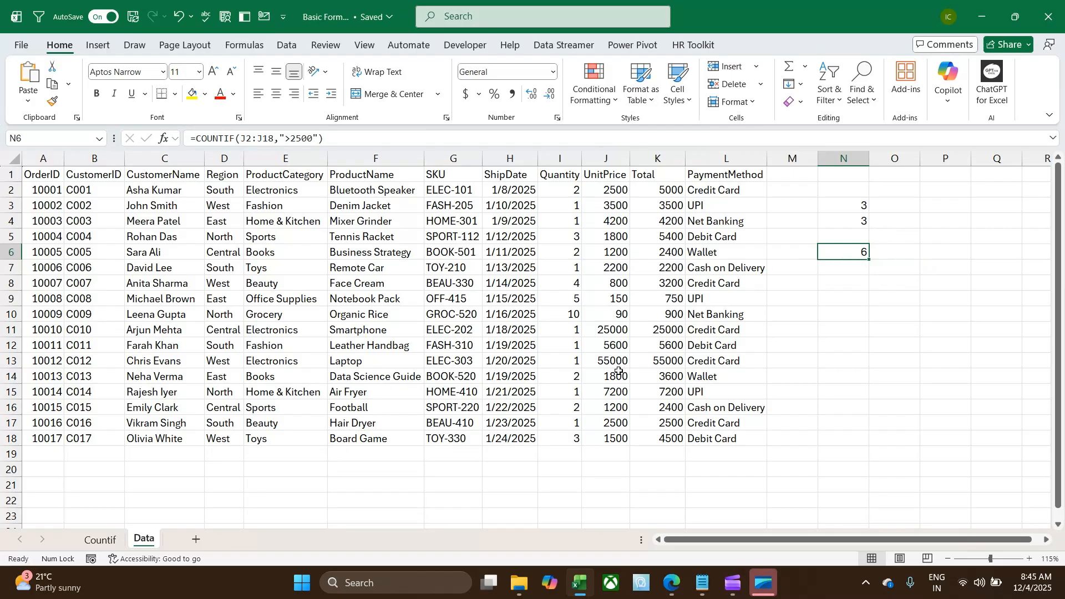
Count the unit prices of at least 25000 in cell N7 with the formula =COUNTIF(J2:J18,">=25000")
click(844, 272)
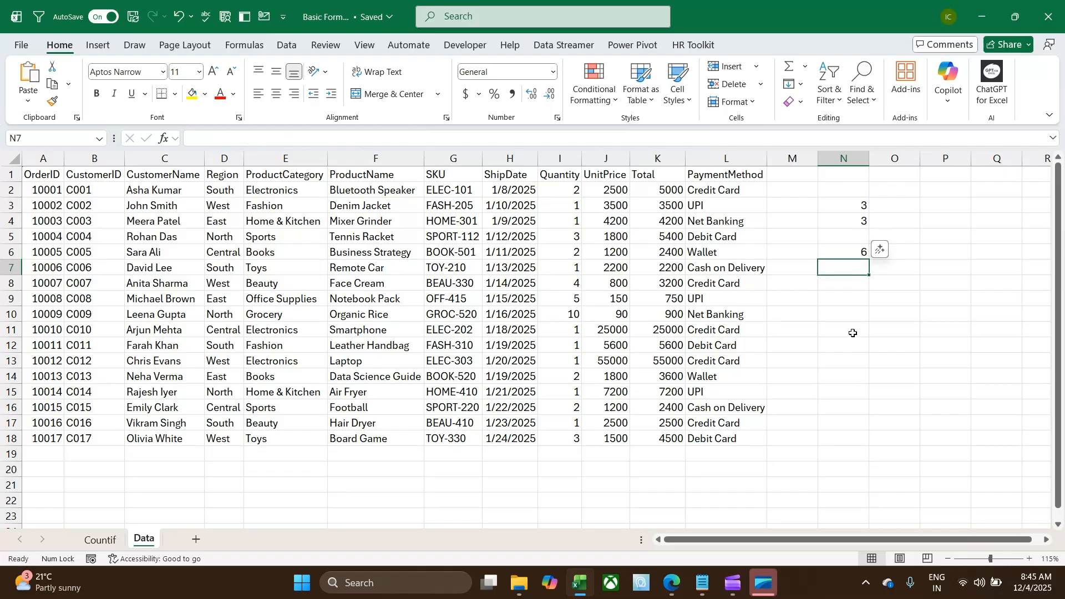
text(=coun)
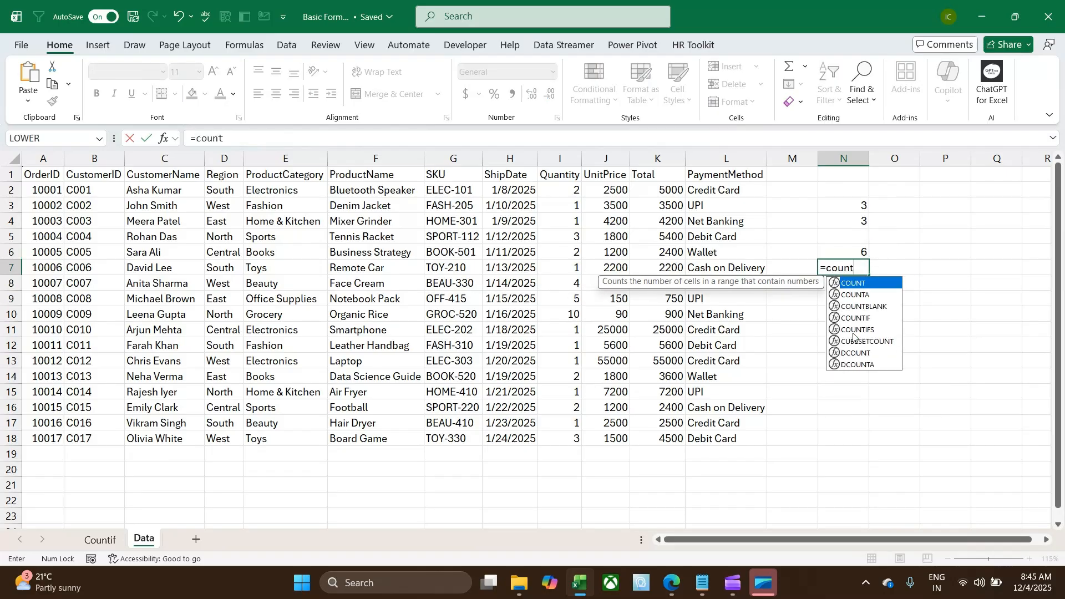
text(t)
key(Down)
key(Down)
key(Down)
key(Tab)
key(Left)
key(Left)
key(Left)
key(Left)
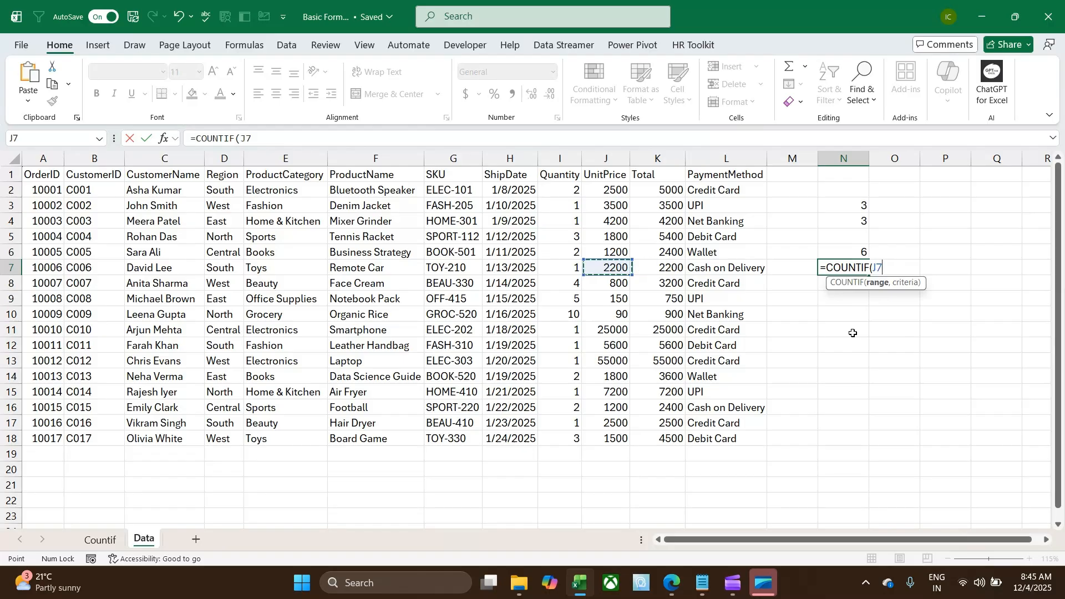
key(Up)
key(Up)
key(Up)
key(Up)
key(Up)
key(ctrl+shift+Down)
text(,">=)
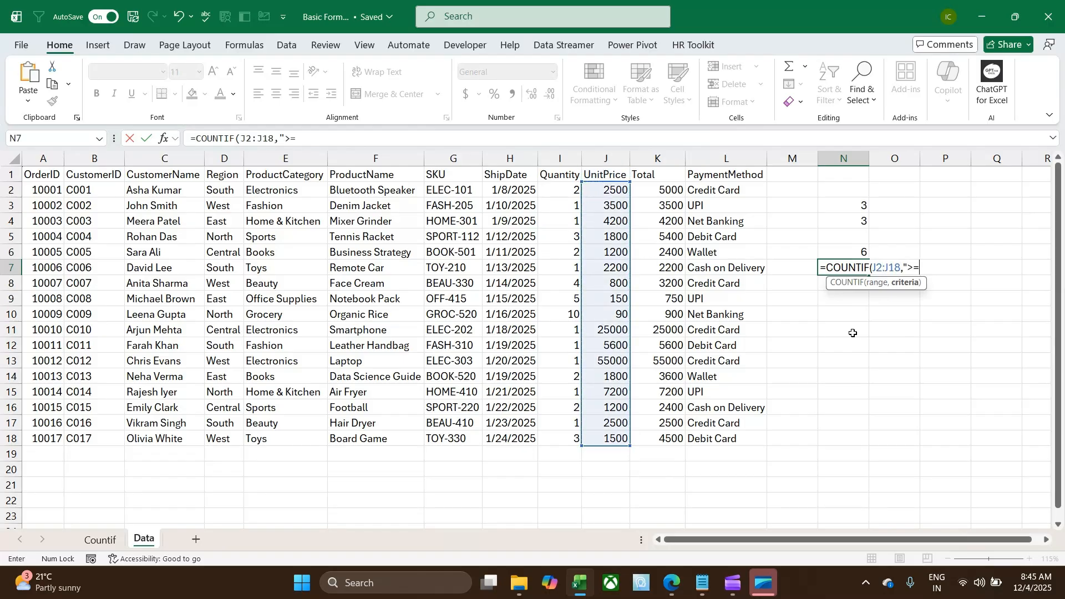
text(25000)
key(Return)
key(Up)
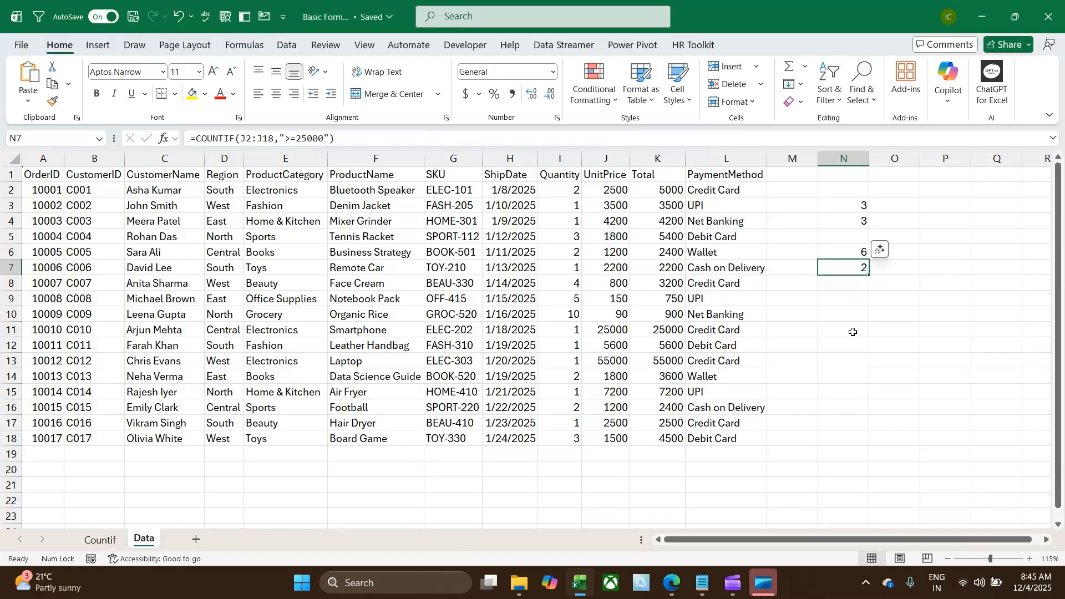
Count the customer names containing the letter m in cell N10 with the formula =COUNTIF(C2:C18,"*m*")
click(852, 312)
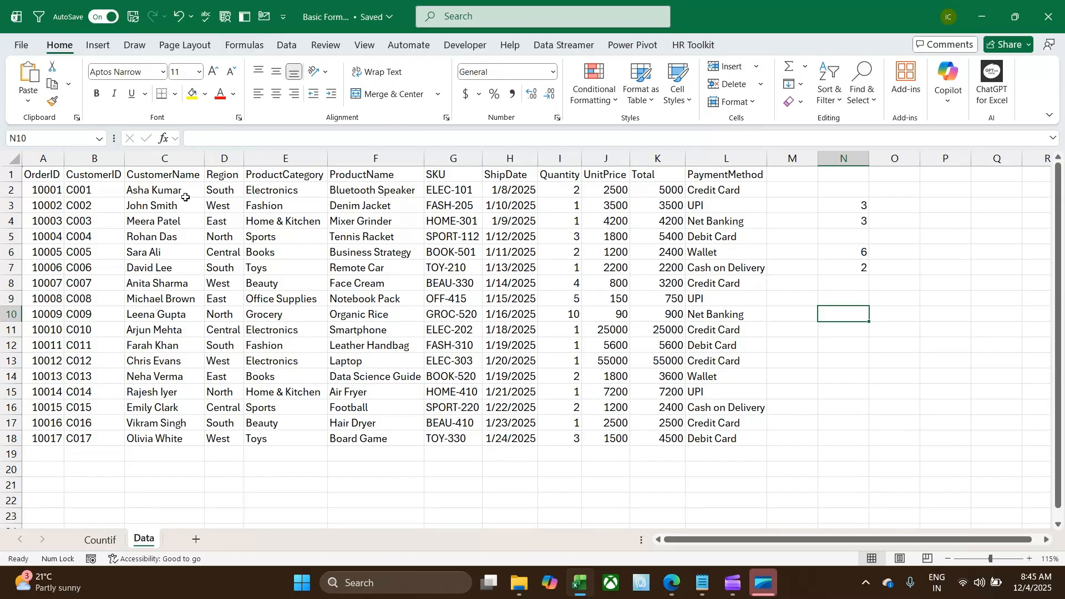
drag(188, 190, 171, 439)
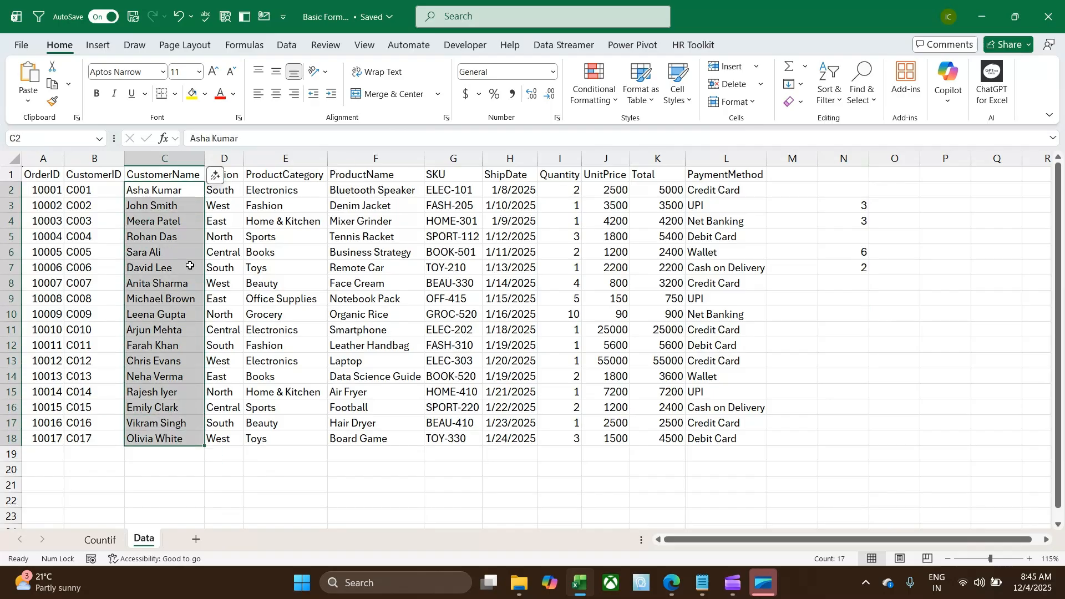
click(849, 311)
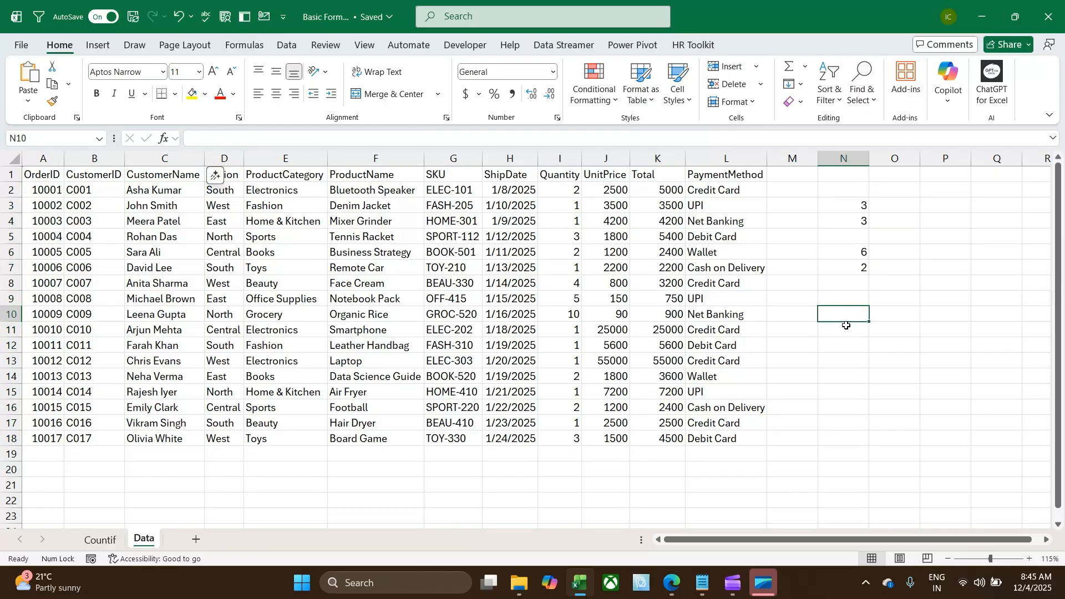
text(=countif)
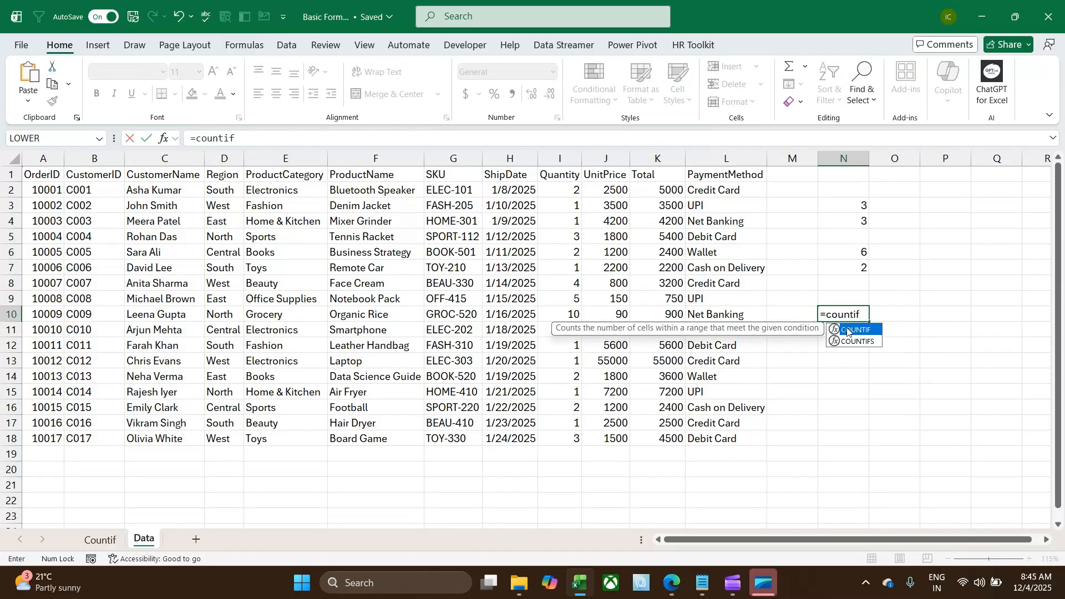
key(Tab)
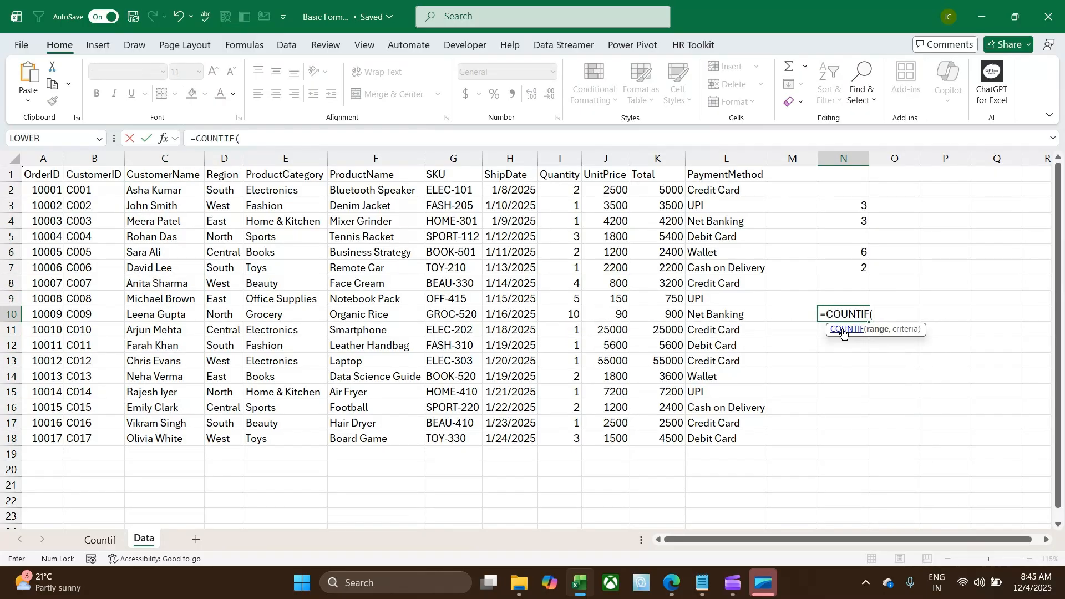
drag(153, 194, 150, 438)
text(,)
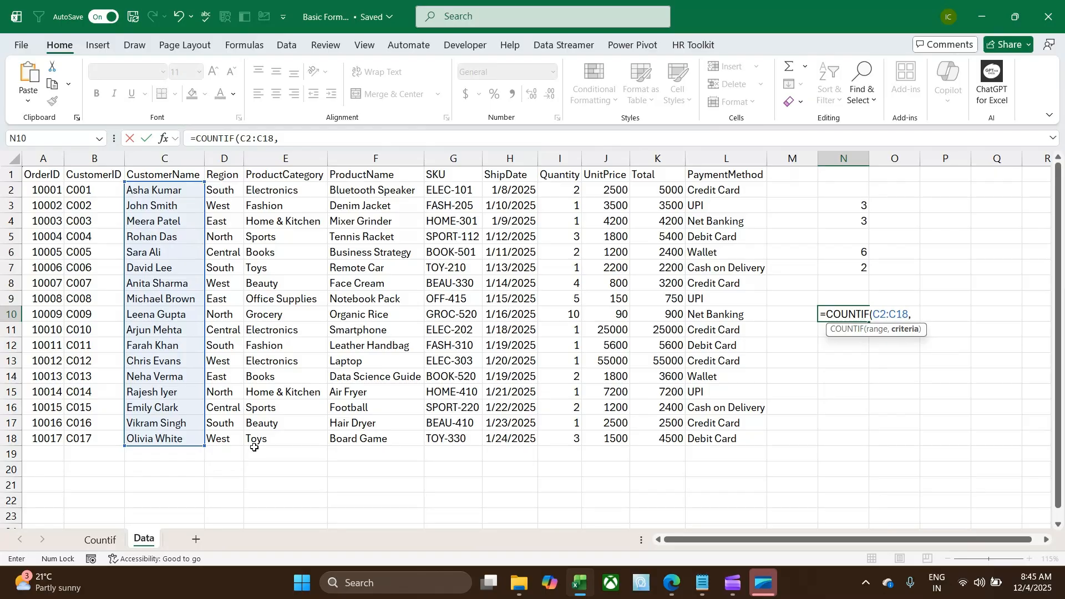
text("*m*"))
key(Return)
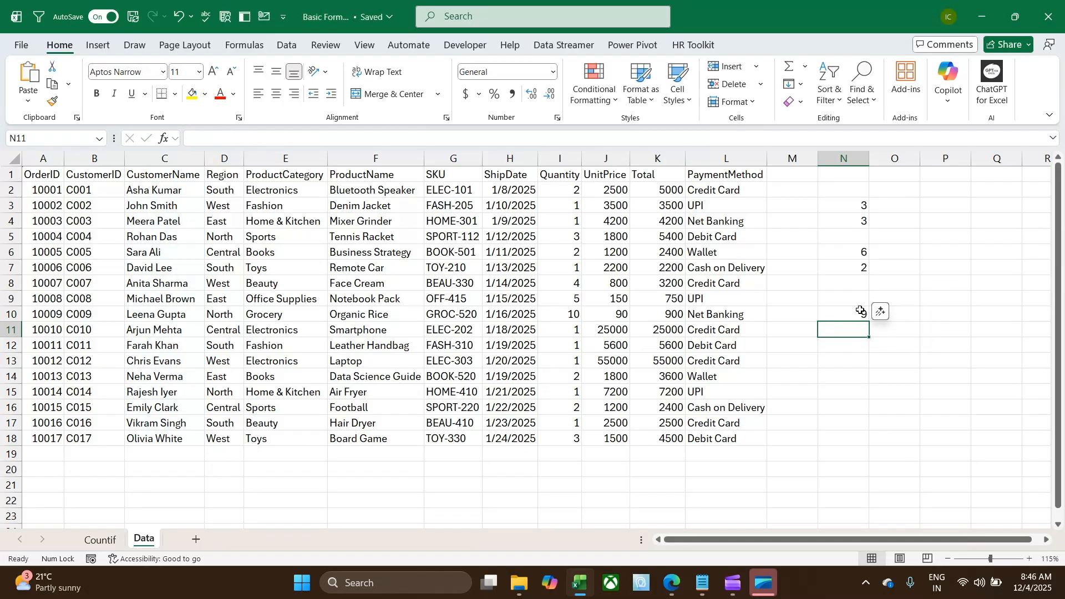
click(838, 314)
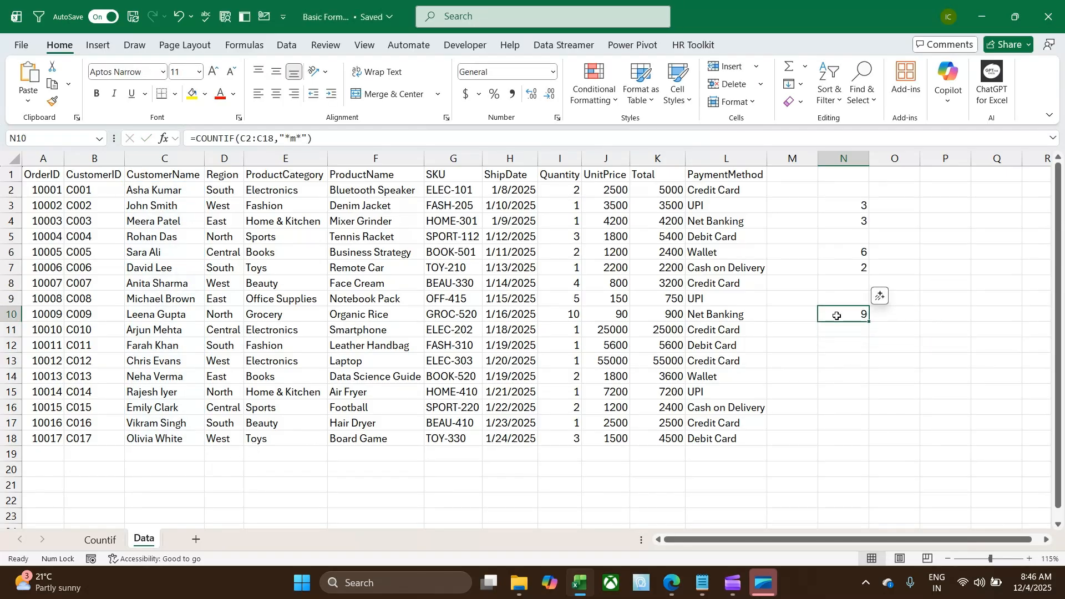
Pick out the customer names ending in the letter a in cells C14, C8, C10 and C11
click(847, 343)
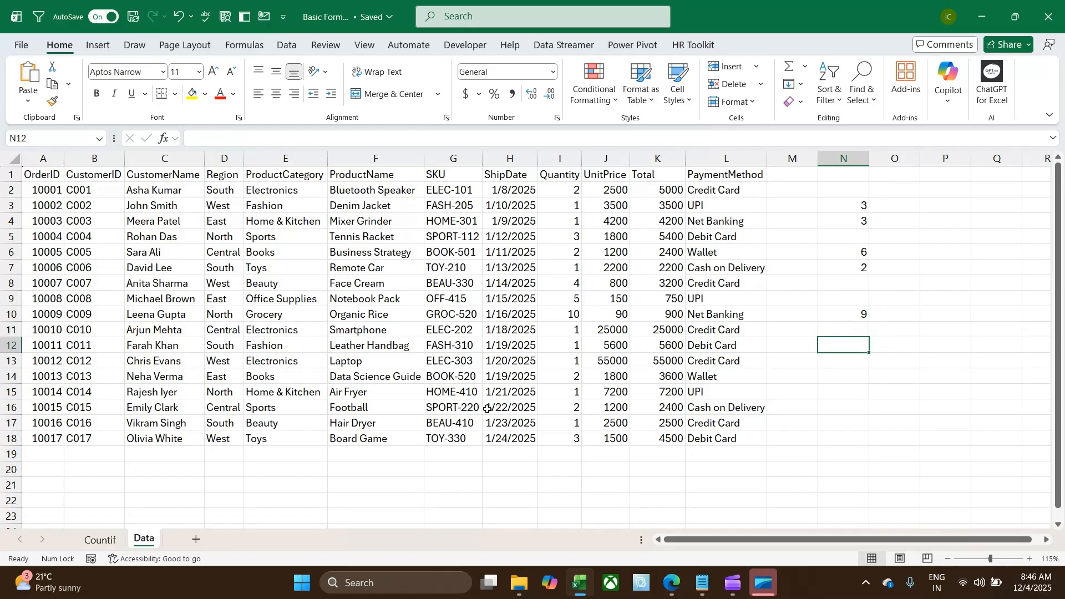
click(188, 380)
ctrl+click(183, 284)
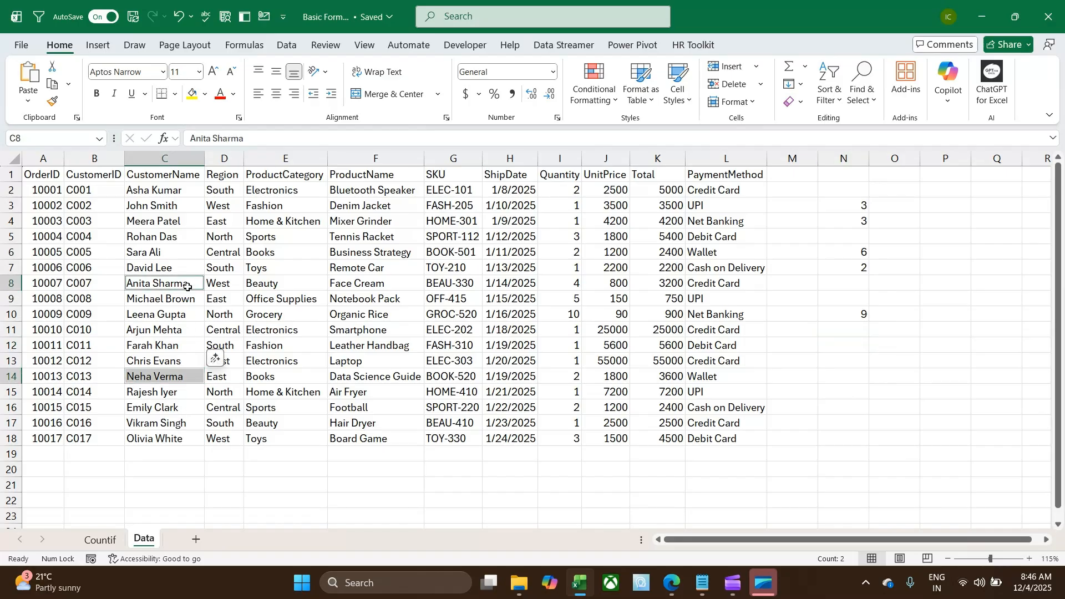
ctrl+click(193, 315)
ctrl+click(189, 330)
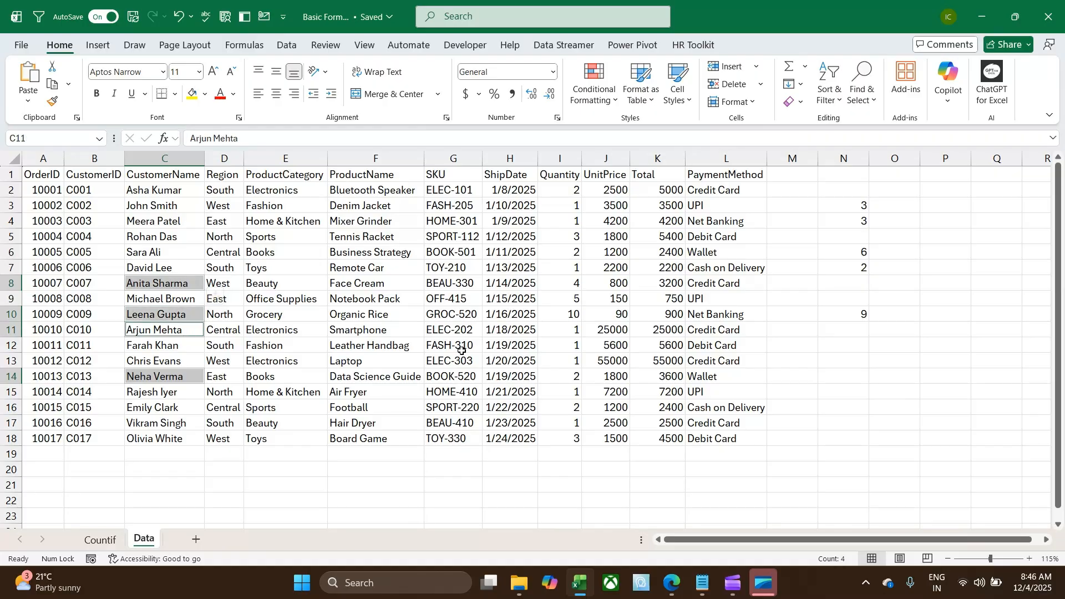
Count the customer names ending in the letter a in cell N12 with the formula =COUNTIF(C2:C18,"*a")
click(841, 344)
text(=count)
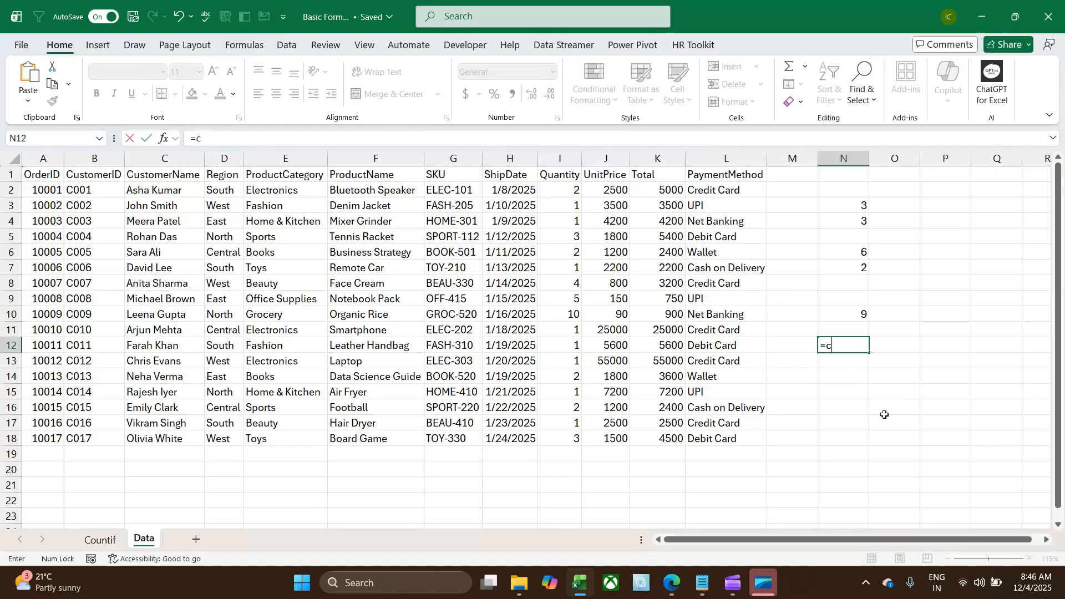
key(Down)
key(Down)
key(Down)
key(Tab)
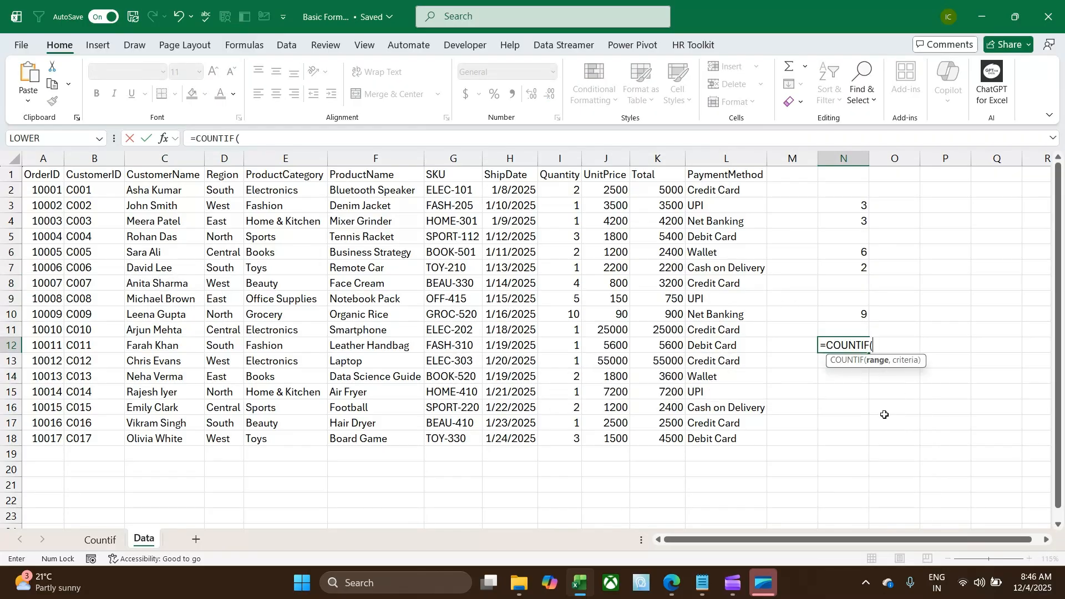
drag(166, 190, 160, 431)
text(,)
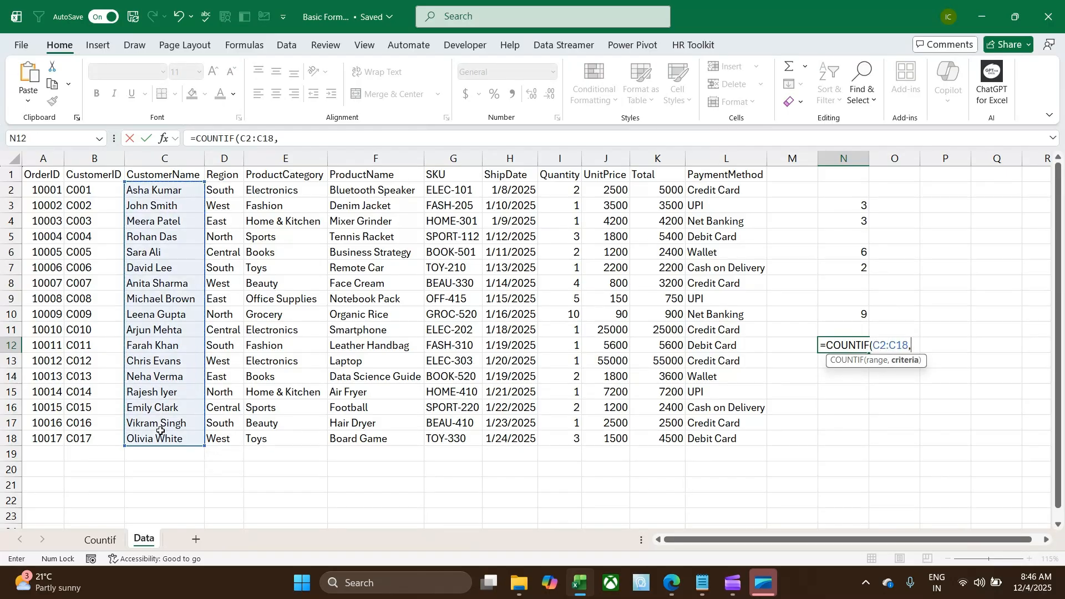
text("*a"))
key(Return)
key(Up)
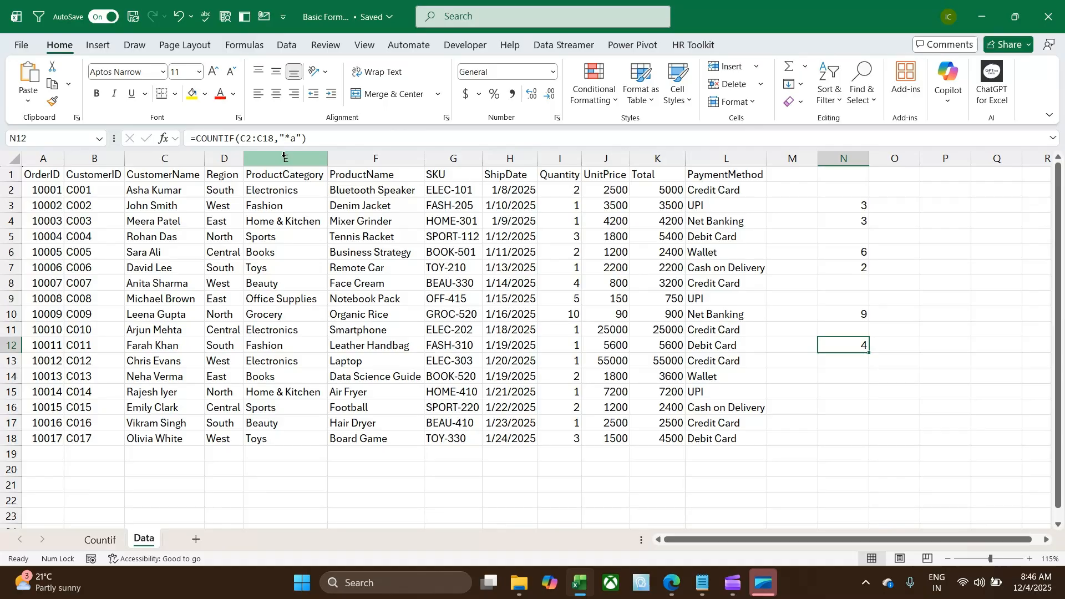
Review the Region and PaymentMethod columns and enter South in cell N14 as the criterion value
click(844, 374)
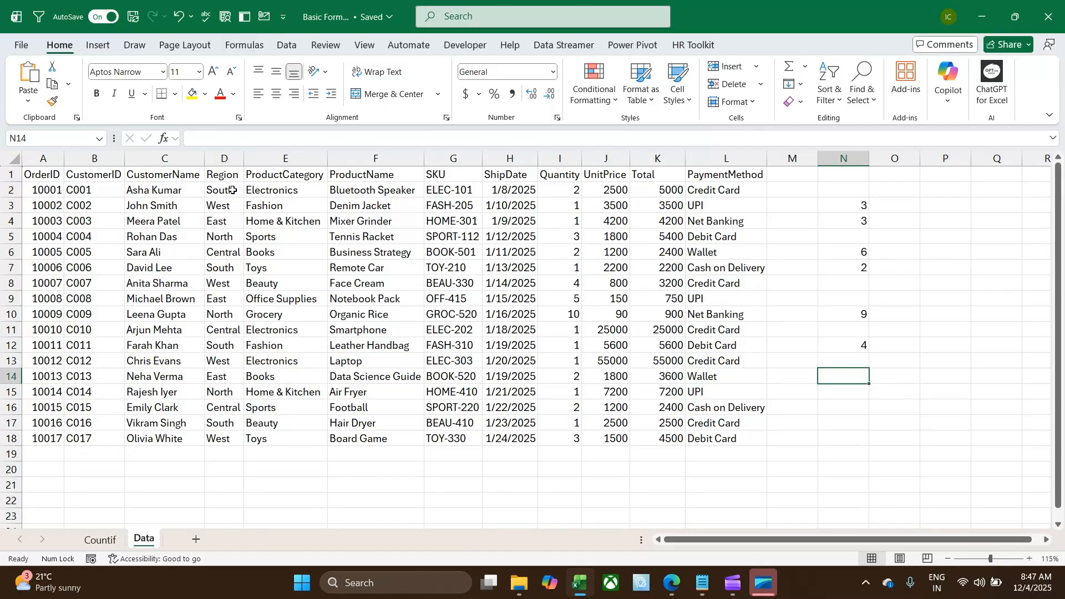
drag(230, 190, 224, 438)
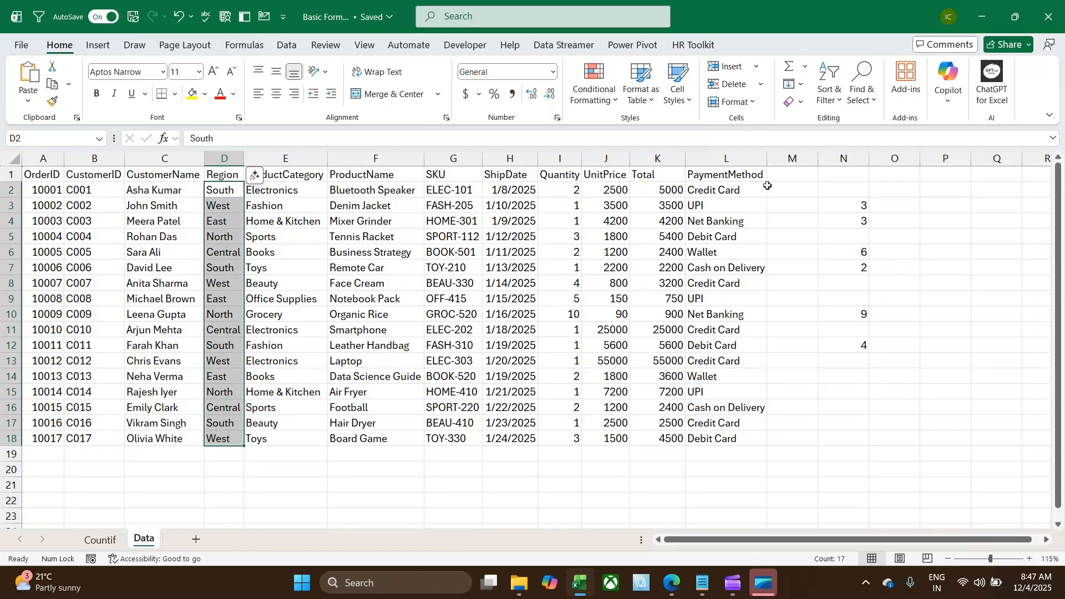
drag(715, 190, 721, 439)
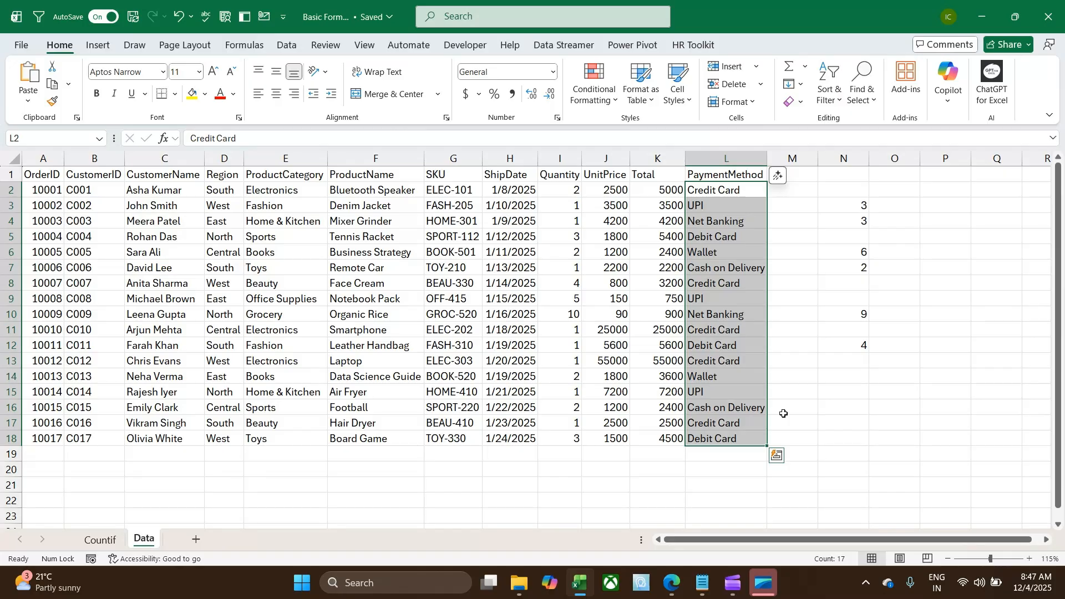
click(847, 384)
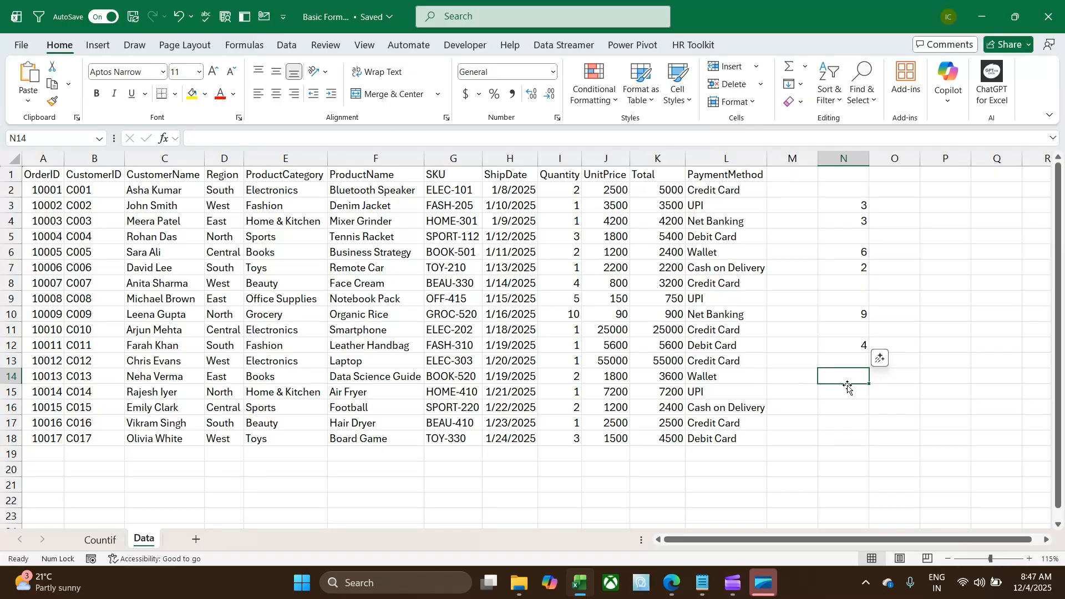
text(South)
key(Tab)
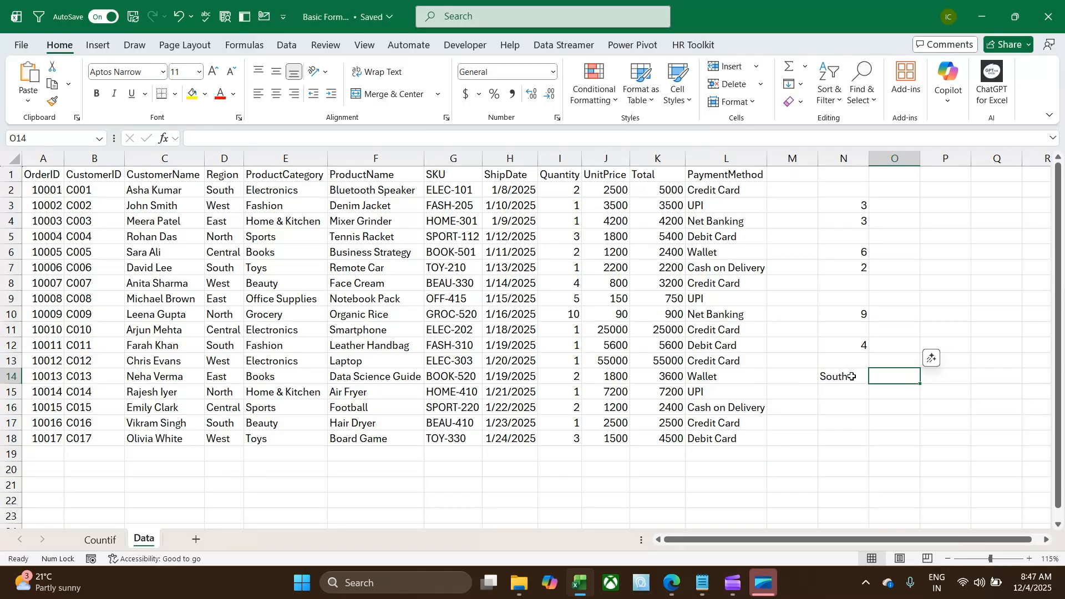
click(852, 377)
Count the orders for the region named in N14 with the formula =COUNTIF(D2:D18,N14) in cell O14
click(896, 377)
text(=count)
key(Down)
key(Down)
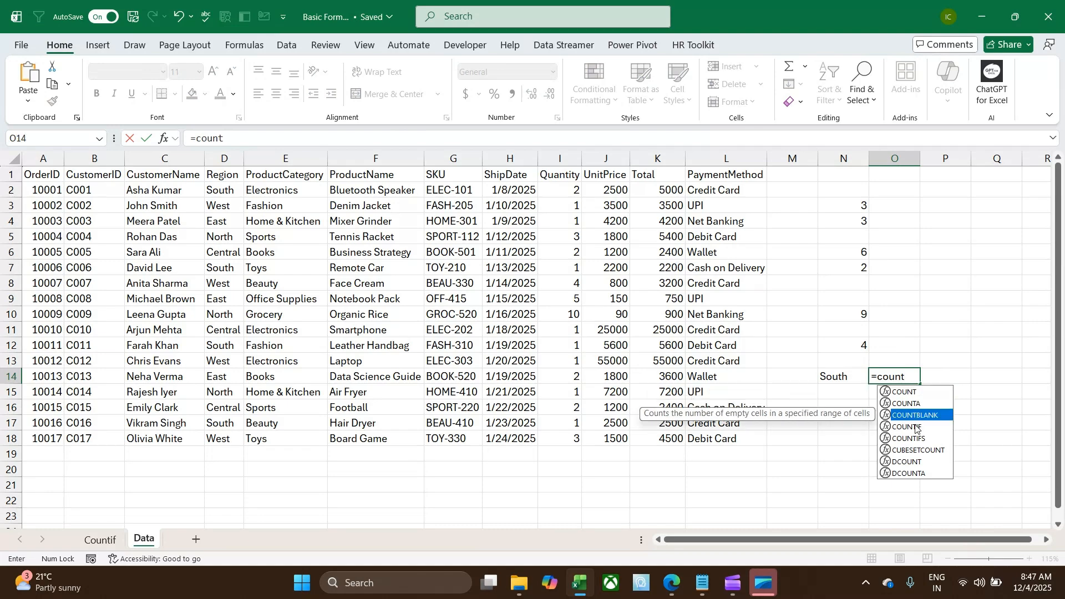
double_click(917, 428)
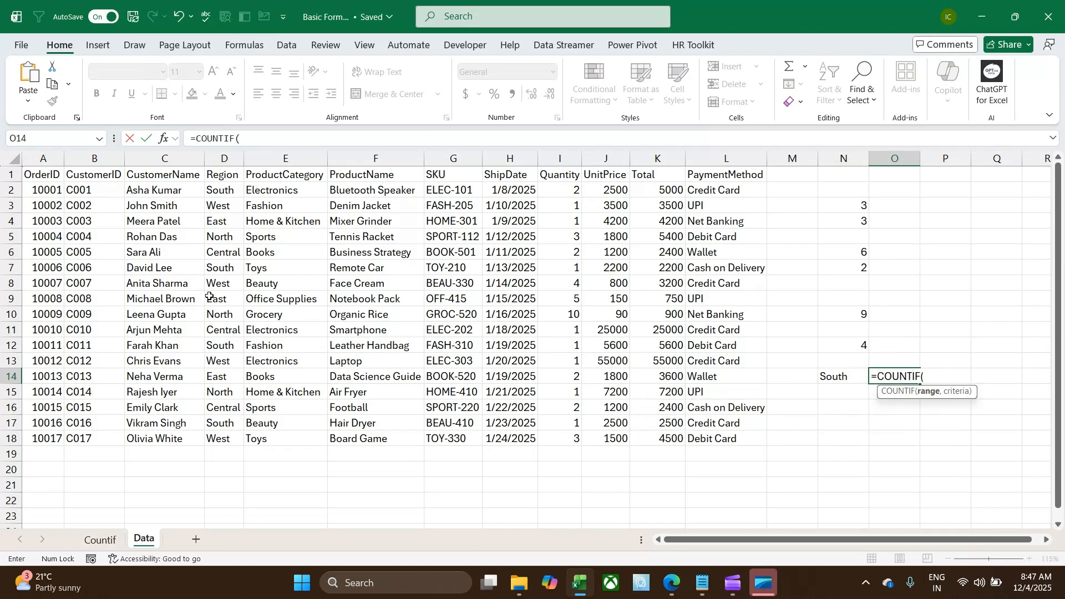
drag(220, 190, 220, 435)
text(,)
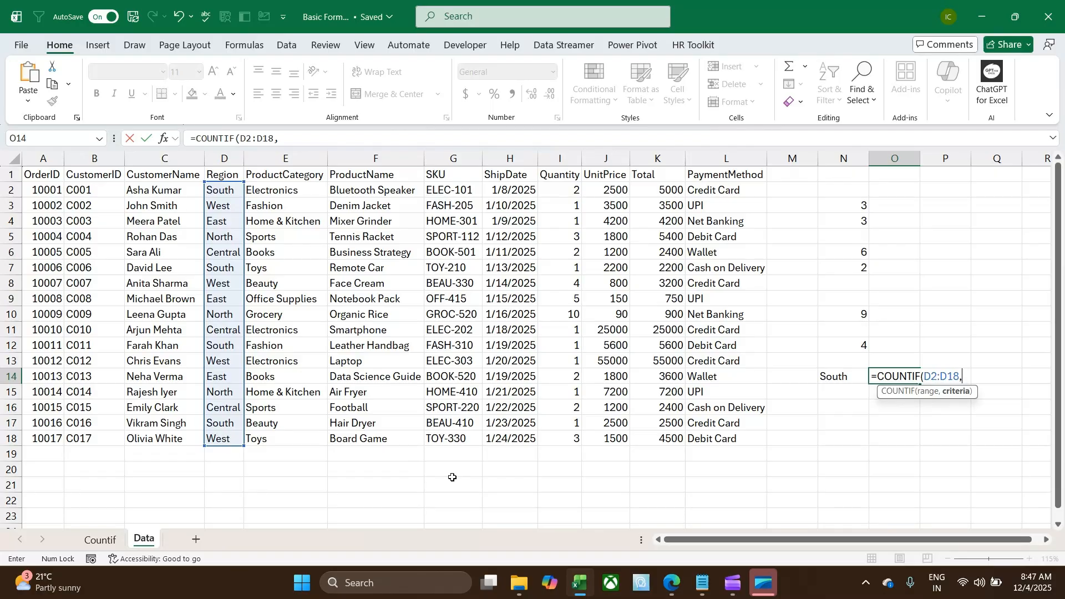
click(844, 381)
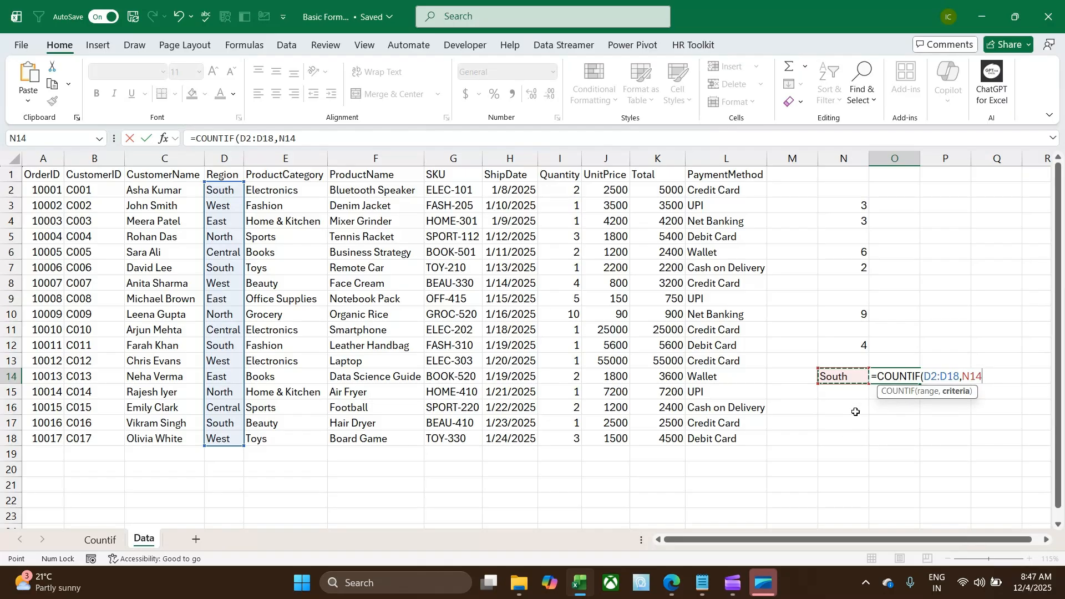
key(Return)
Try North, Central and West in turn as the region criterion in cell N14
click(835, 375)
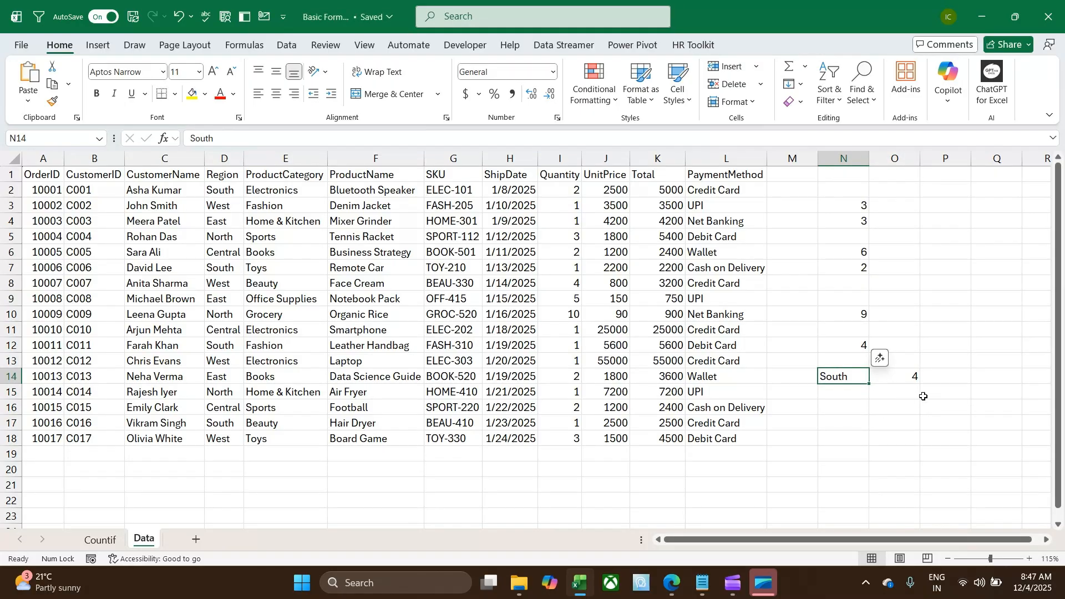
text(N)
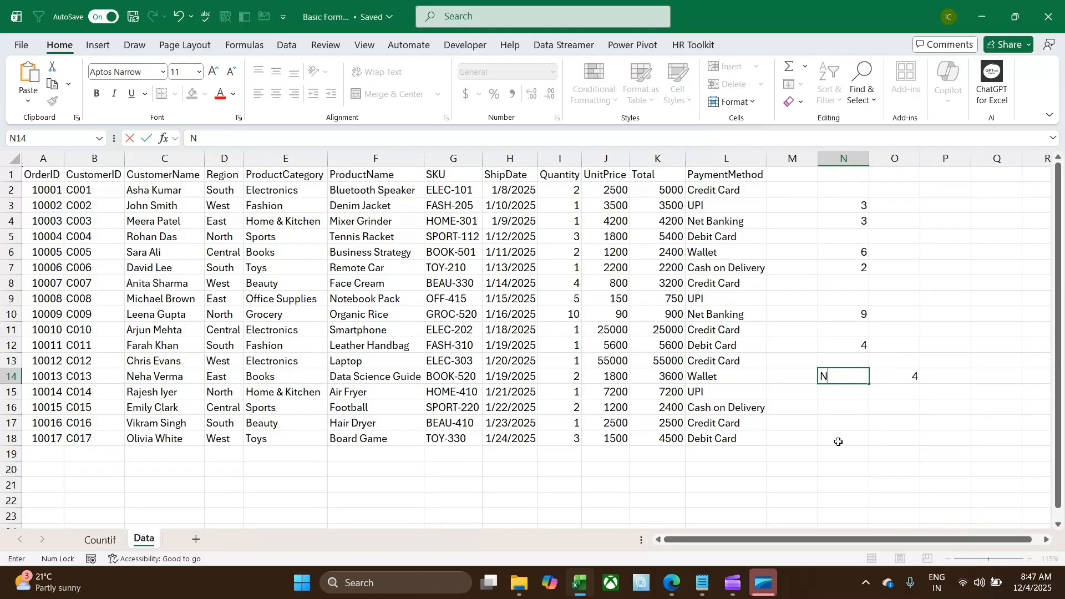
text(orth)
key(Return)
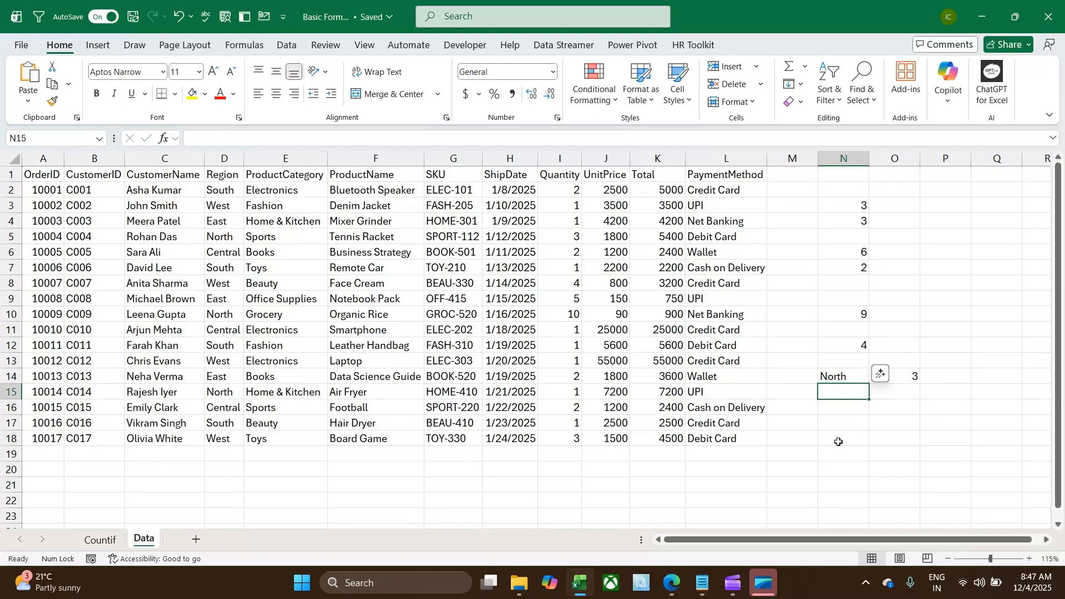
click(844, 376)
text(Central)
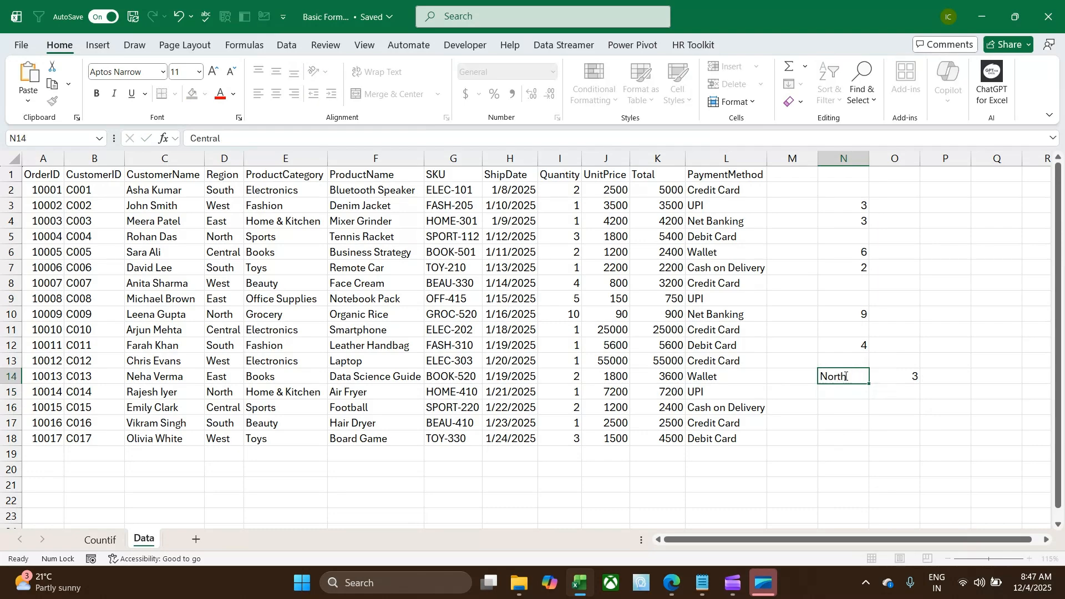
key(Return)
click(845, 376)
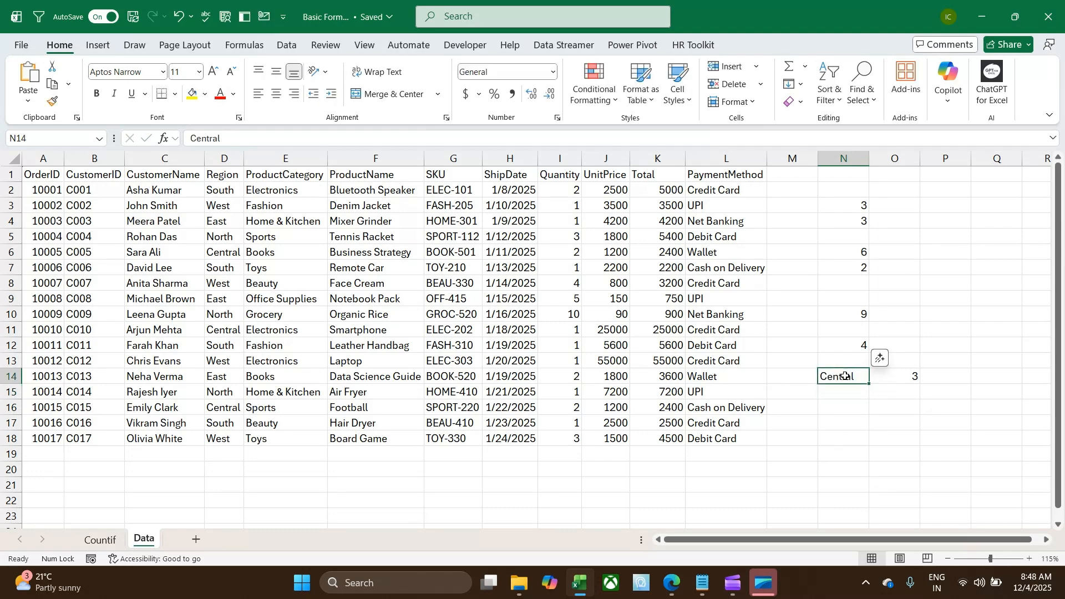
text(West)
key(Return)
Set the region criterion in cell N14 to East and check the linked count in O14
click(845, 376)
text(East)
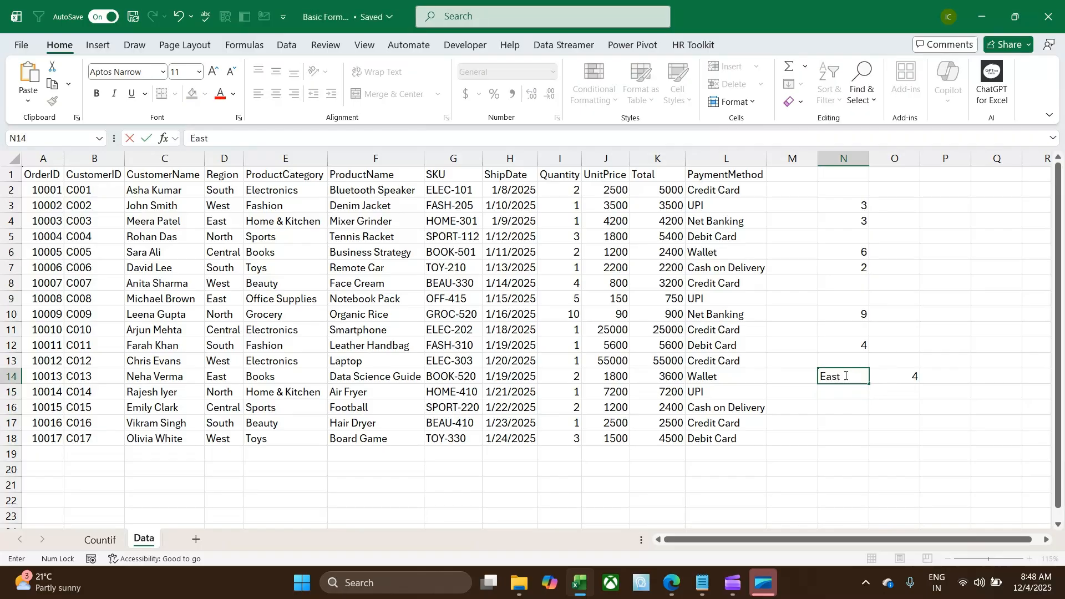
key(Return)
click(845, 376)
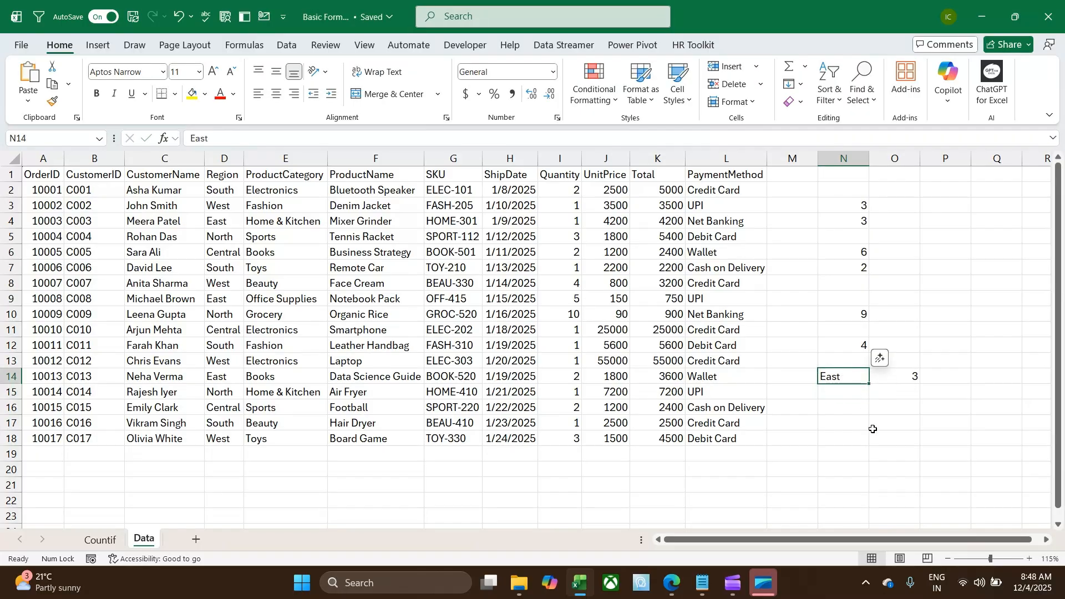
click(904, 381)
click(852, 378)
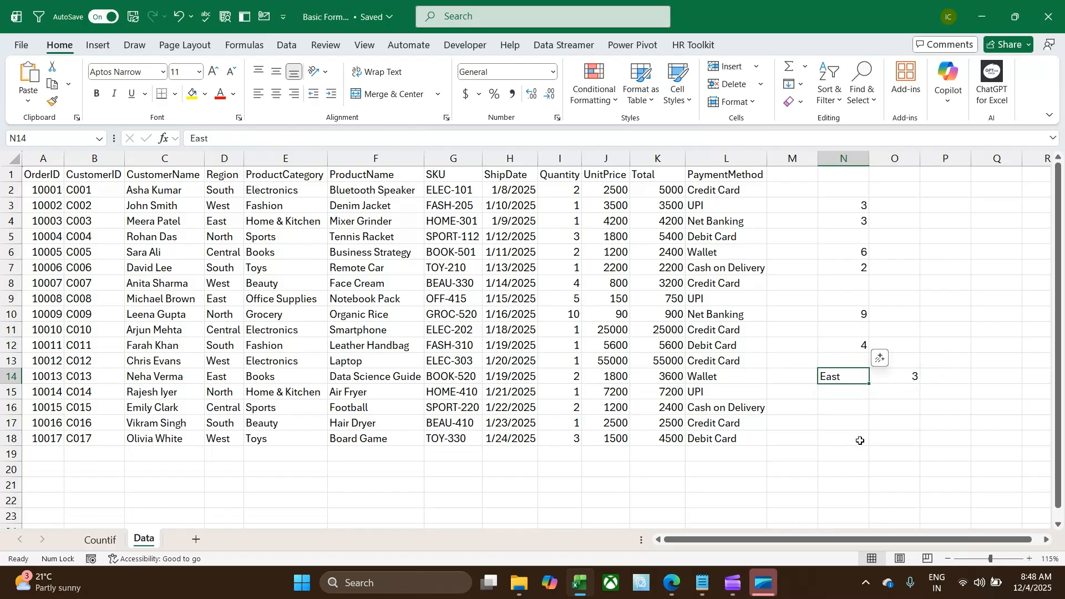